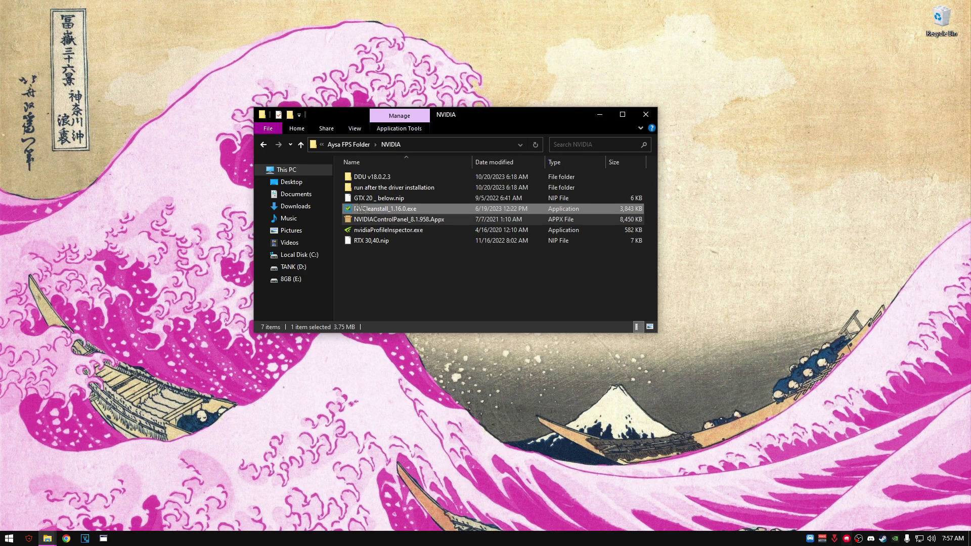
Go back from the NVIDIA folder to the inner Aysa FPS Folder and reposition its window on the desktop.
left_click(349, 144)
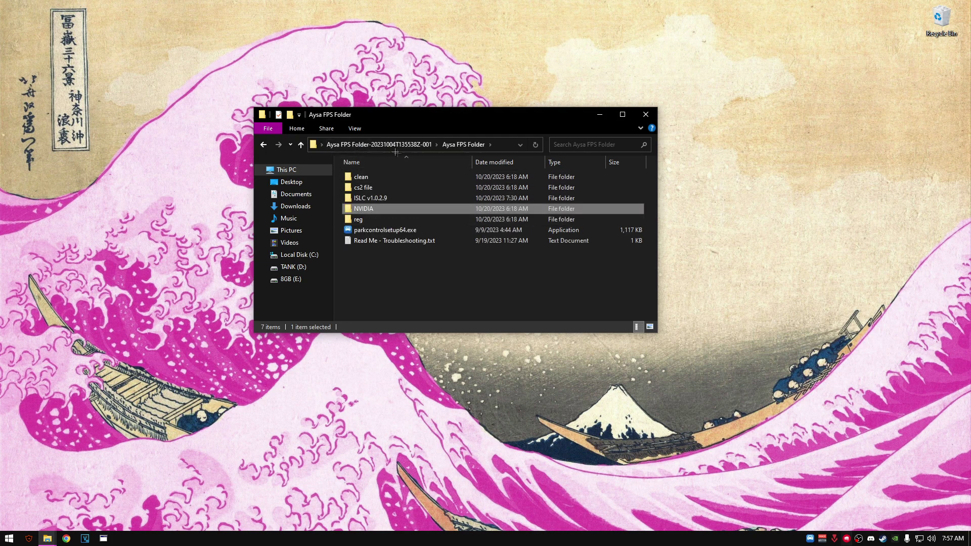
left_click(380, 144)
left_click_drag(481, 107, 407, 147)
double_click(305, 210)
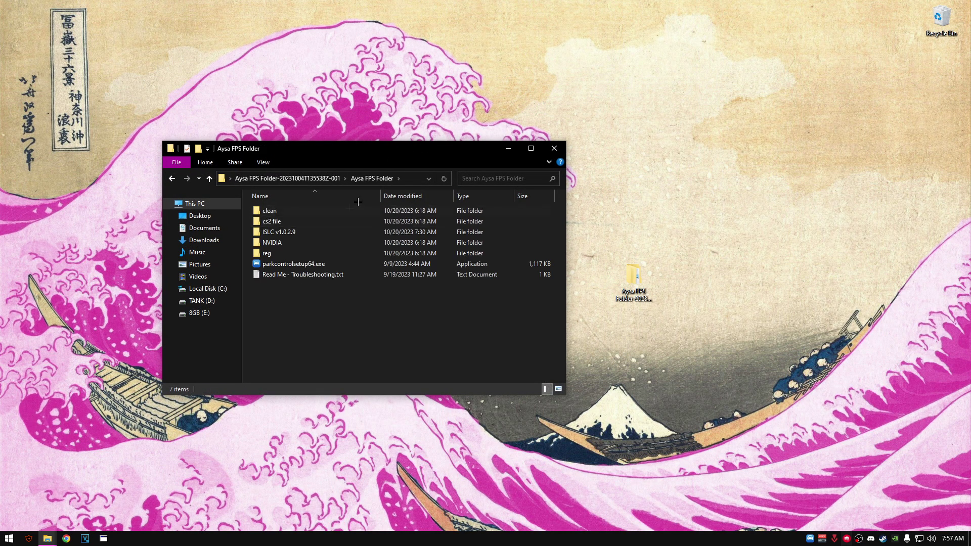
left_click_drag(324, 149, 302, 148)
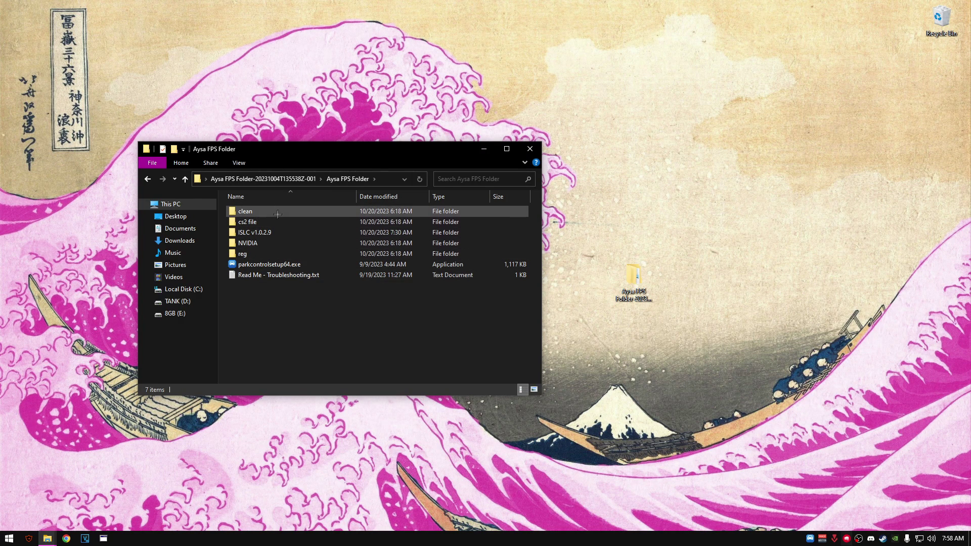
Run CLEAN TEMP .bat from the clean folder and return to the Aysa FPS Folder.
double_click(281, 211)
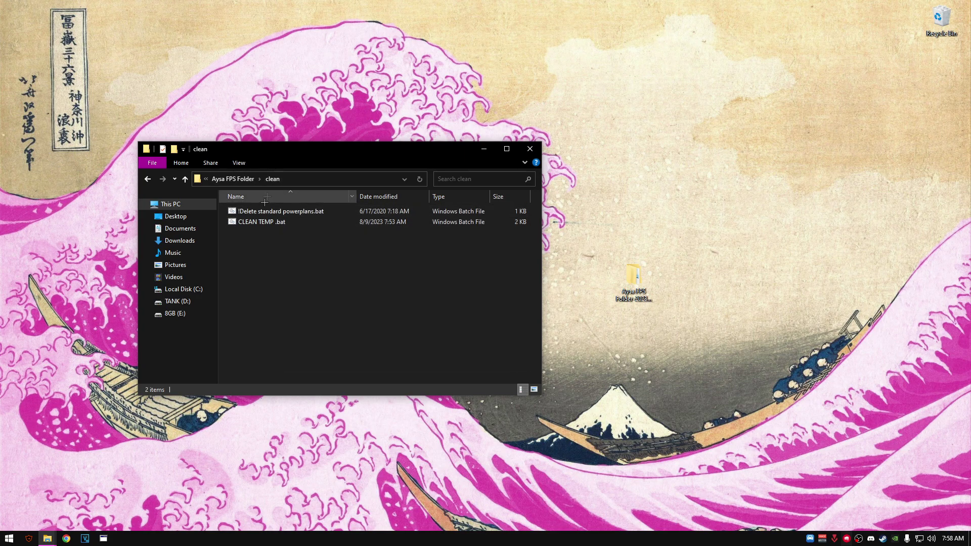
double_click(259, 223)
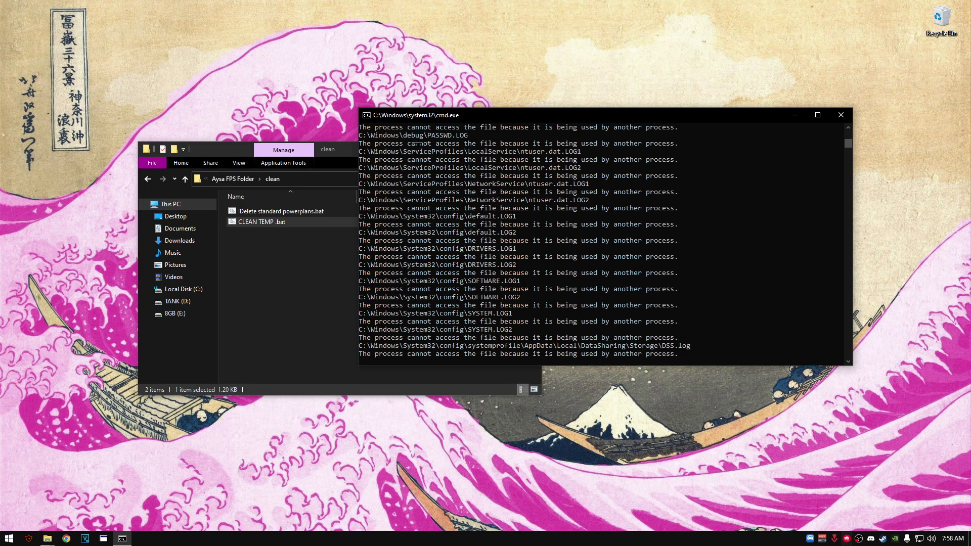
left_click(232, 179)
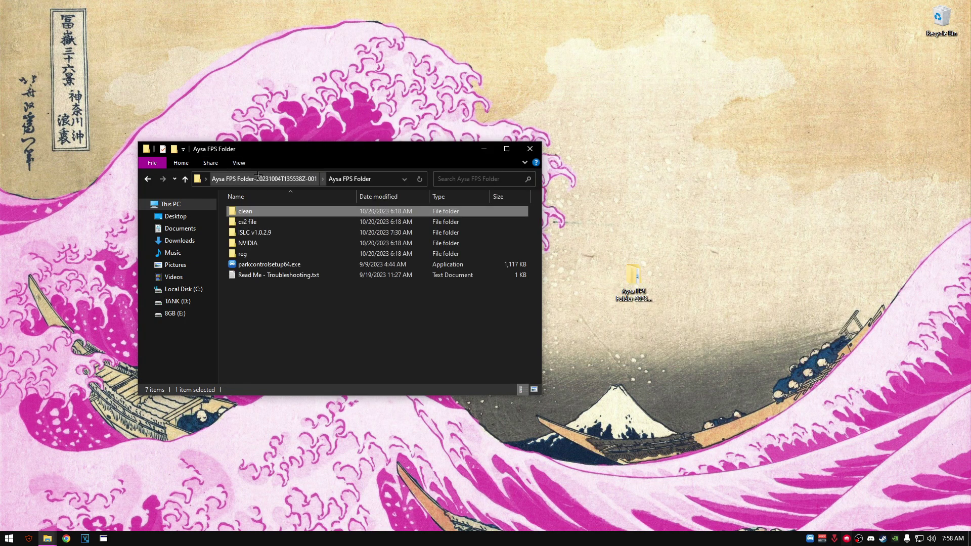
Install ParkControl from parkcontrolsetup64.exe in English with the default components and location.
double_click(253, 265)
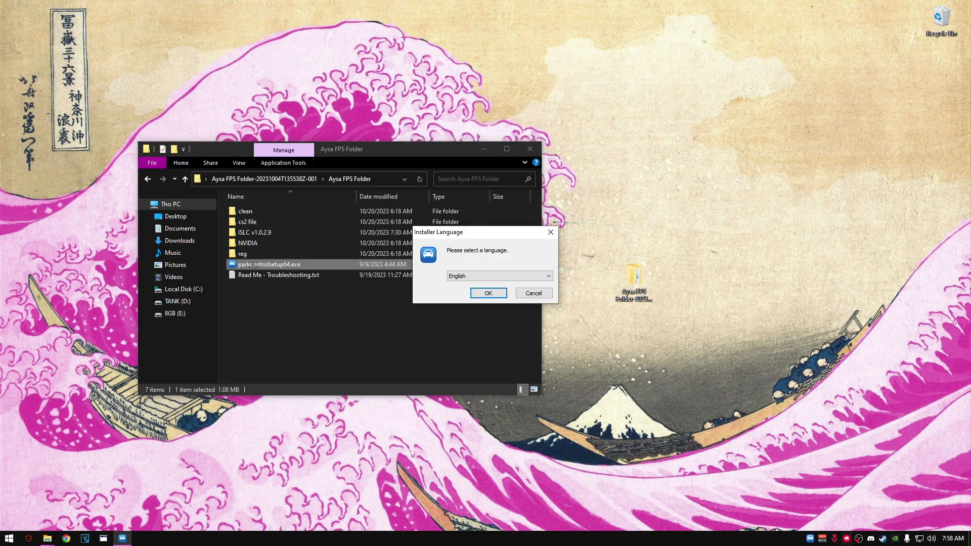
left_click(487, 291)
left_click(533, 351)
left_click(532, 351)
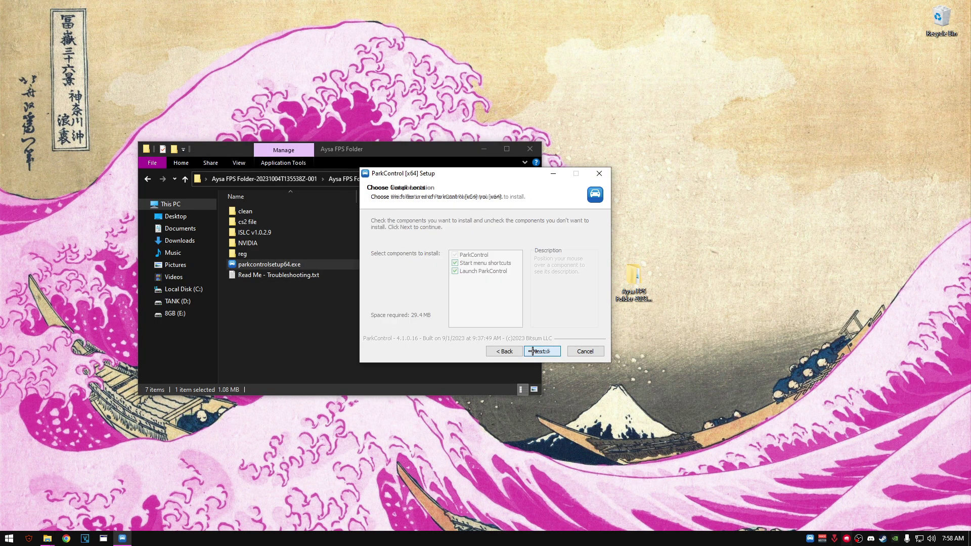
left_click(556, 353)
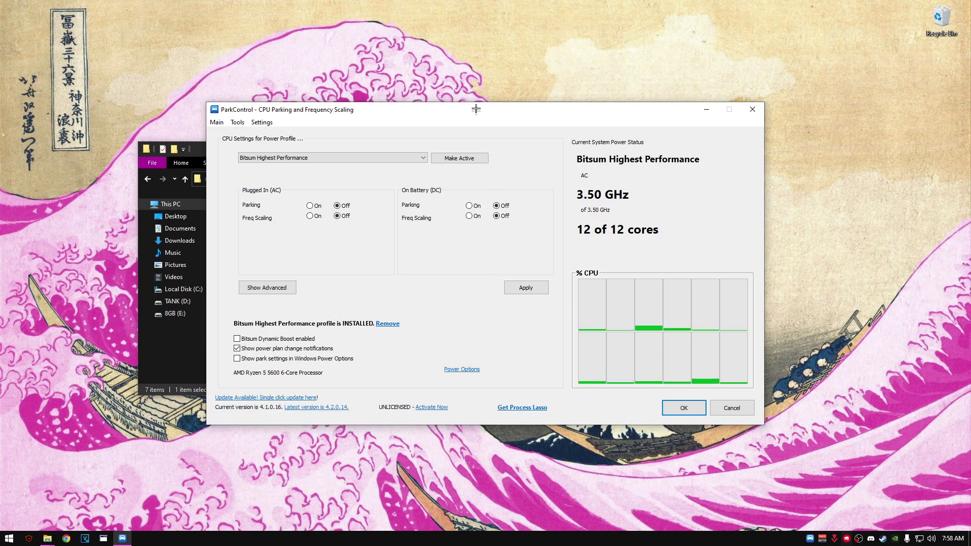
Make the Bitsum Highest Performance profile active with frequency scaling off, apply the settings and close ParkControl.
left_click_drag(476, 111, 541, 103)
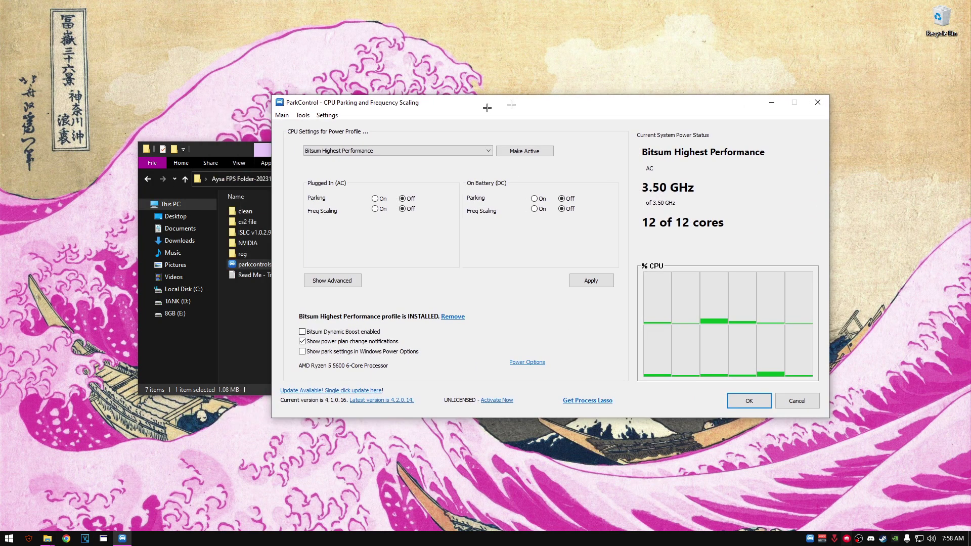
left_click(327, 149)
left_click(331, 156)
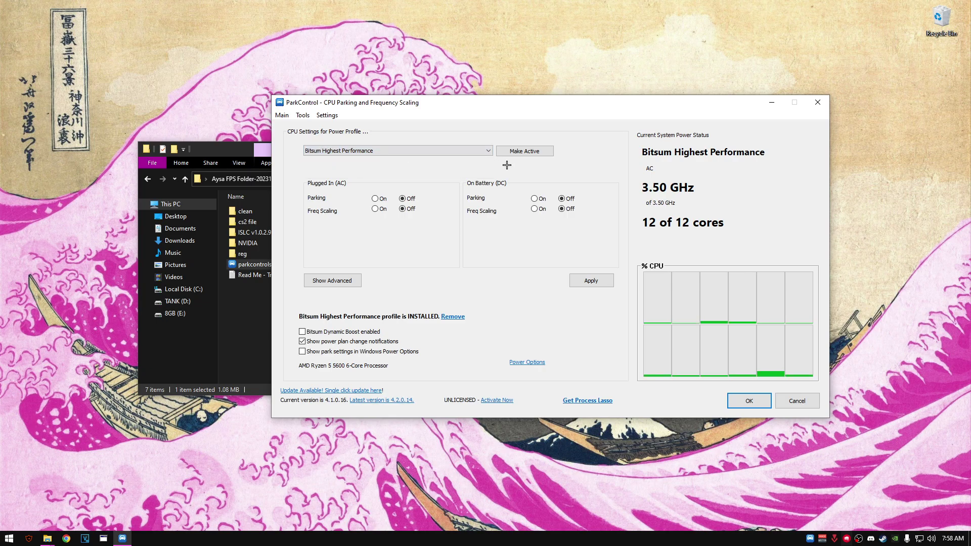
left_click(525, 151)
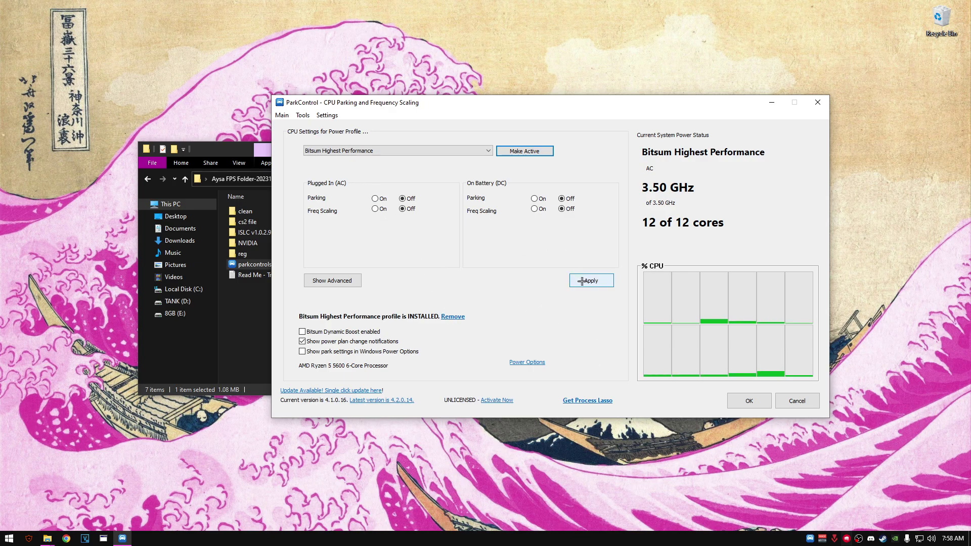
left_click(404, 209)
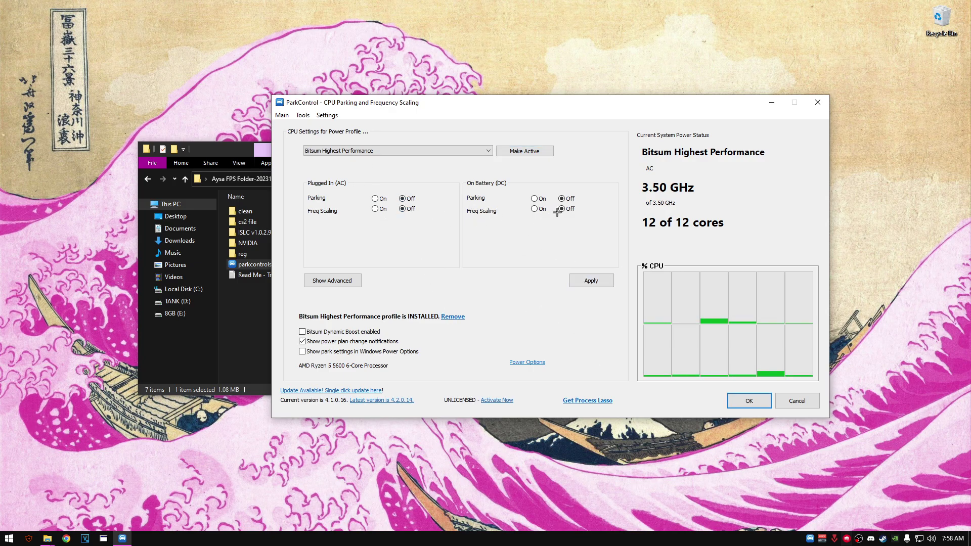
left_click(598, 284)
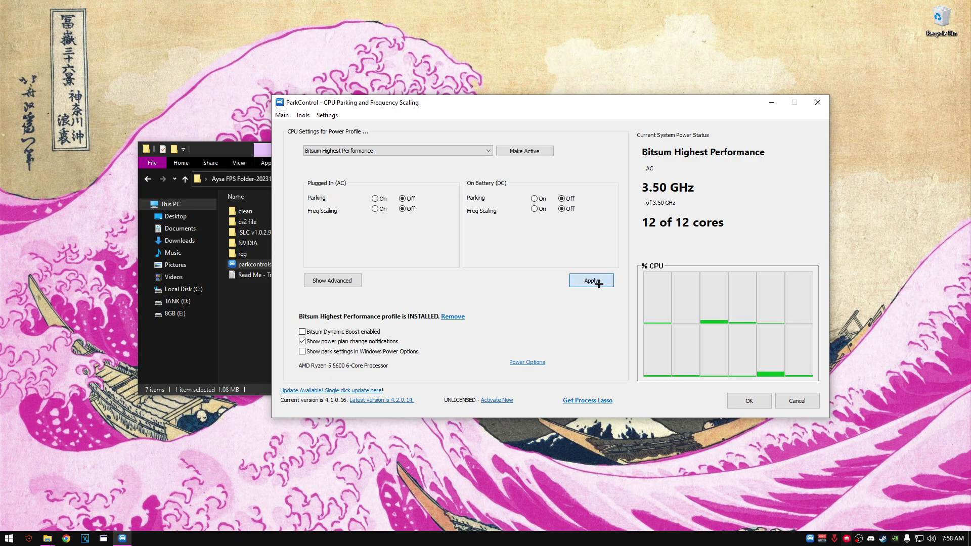
left_click(758, 400)
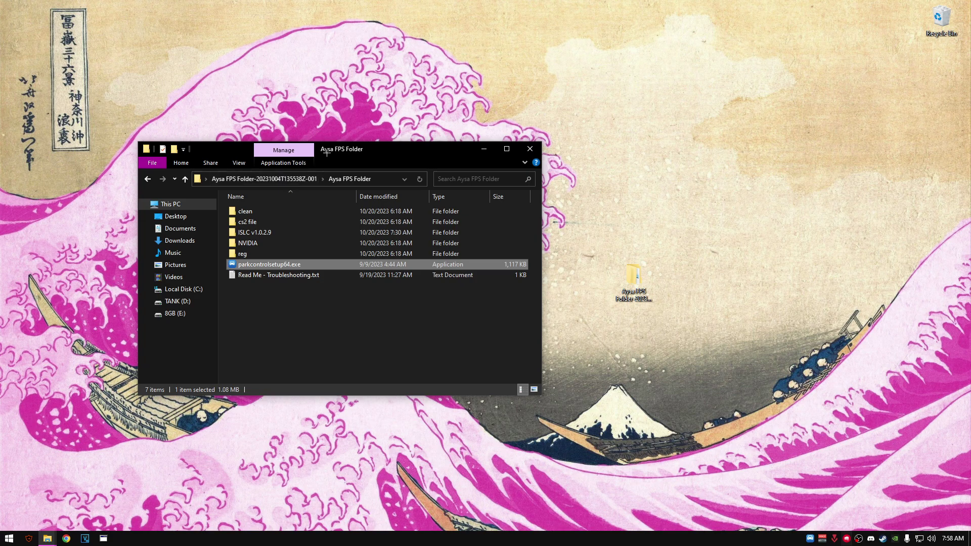
Launch Display Driver Uninstaller.exe from the DDU v18.0.2.3 folder inside the NVIDIA folder.
left_click_drag(328, 150, 356, 135)
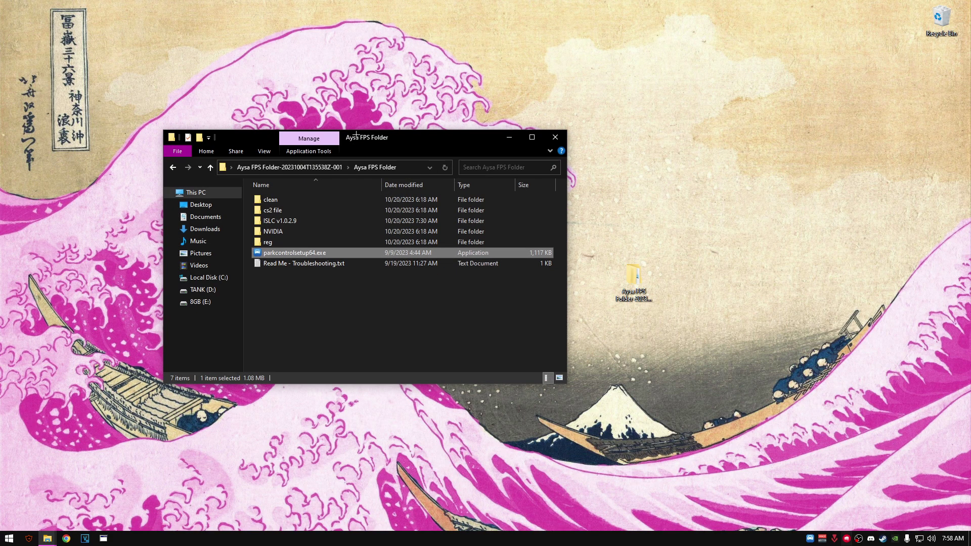
double_click(286, 233)
left_click_drag(311, 137, 283, 111)
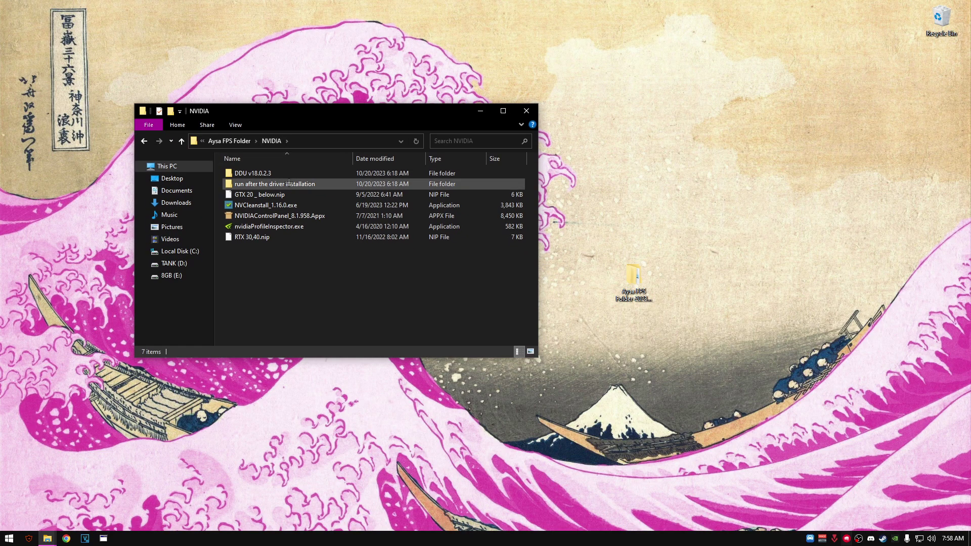
double_click(271, 173)
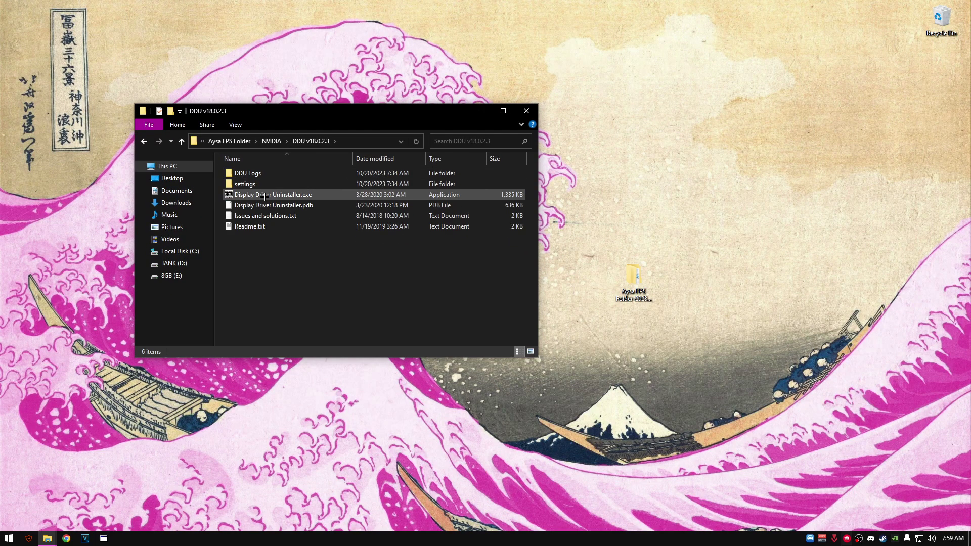
left_click(264, 195)
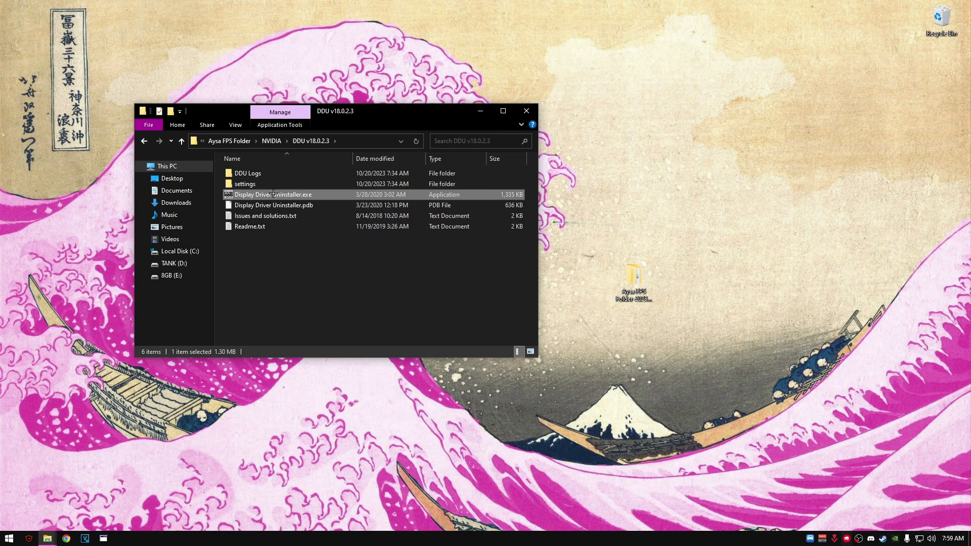
double_click(273, 194)
Set the device type to GPU and the vendor to NVIDIA in Display Driver Uninstaller, and close it.
left_click(559, 305)
left_click(573, 217)
left_click(571, 231)
left_click(592, 224)
left_click(561, 233)
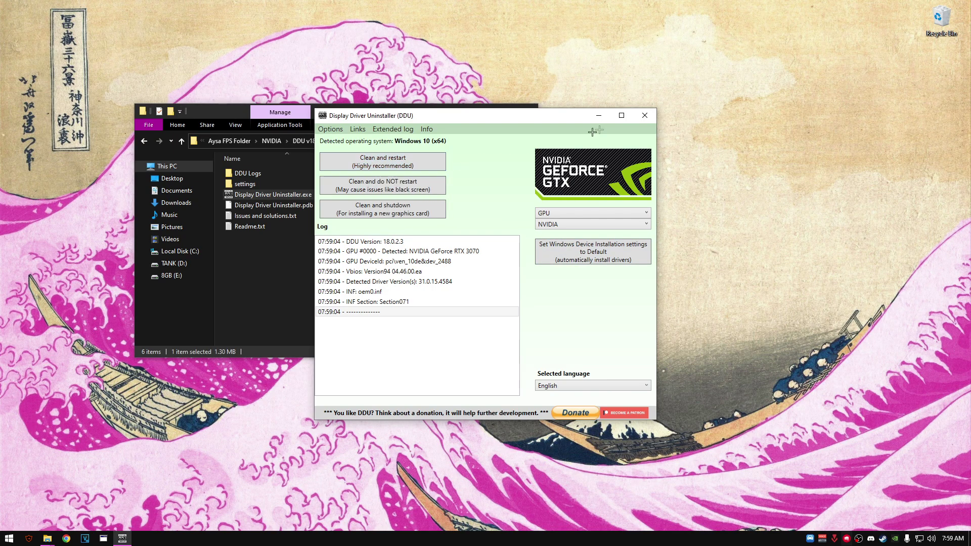
left_click(645, 115)
Launch NVCleanstall_1.16.0.exe from the NVIDIA folder and arrange its window beside the folder window.
left_click(272, 141)
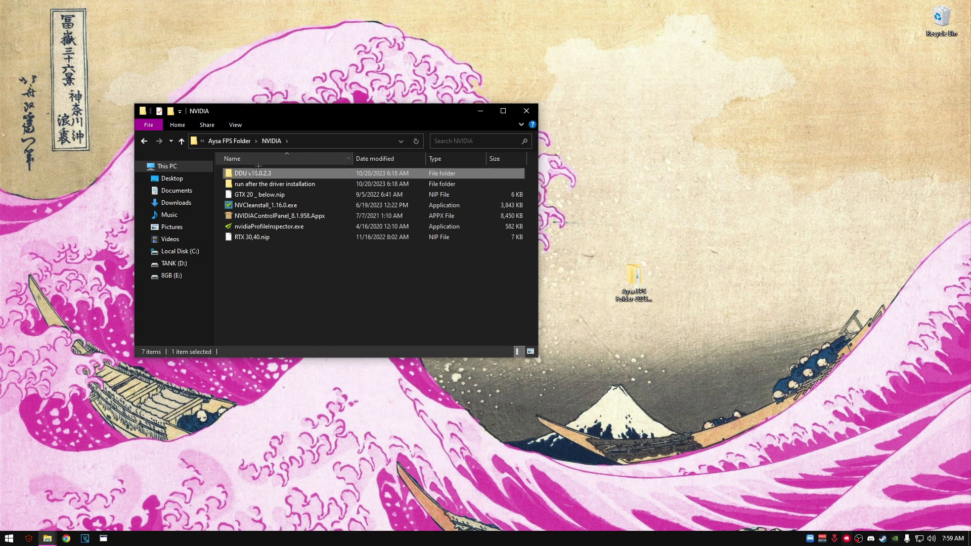
left_click(244, 205)
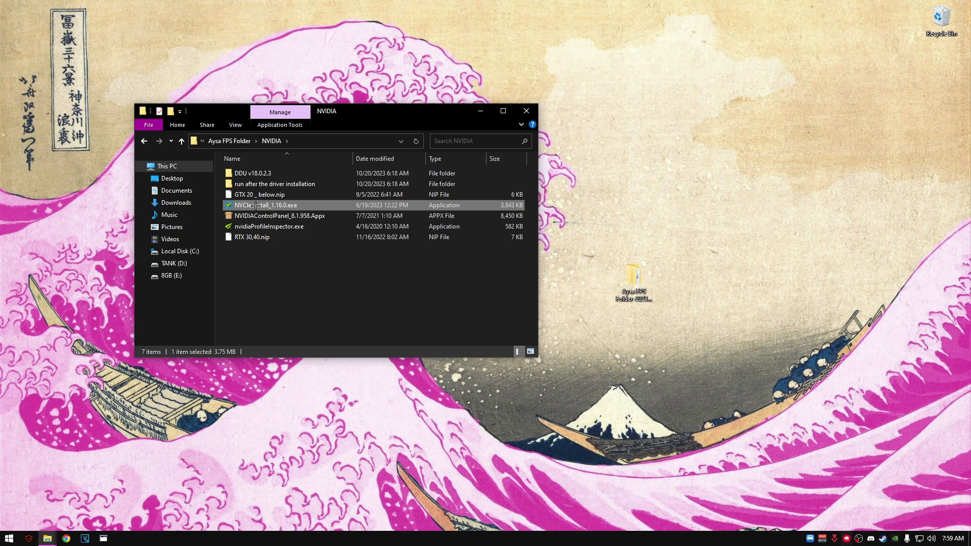
double_click(255, 203)
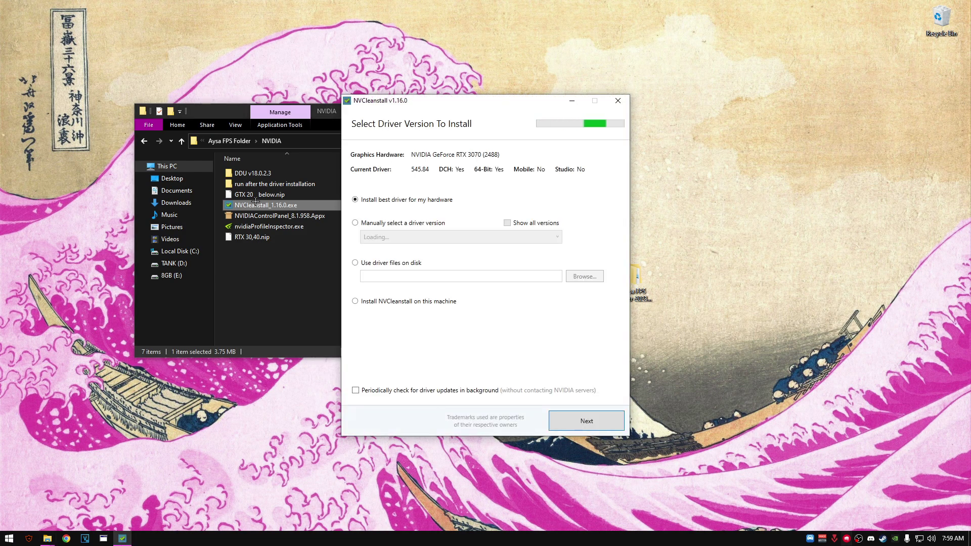
left_click_drag(421, 104, 644, 76)
left_click_drag(425, 120, 337, 138)
left_click_drag(616, 79, 505, 91)
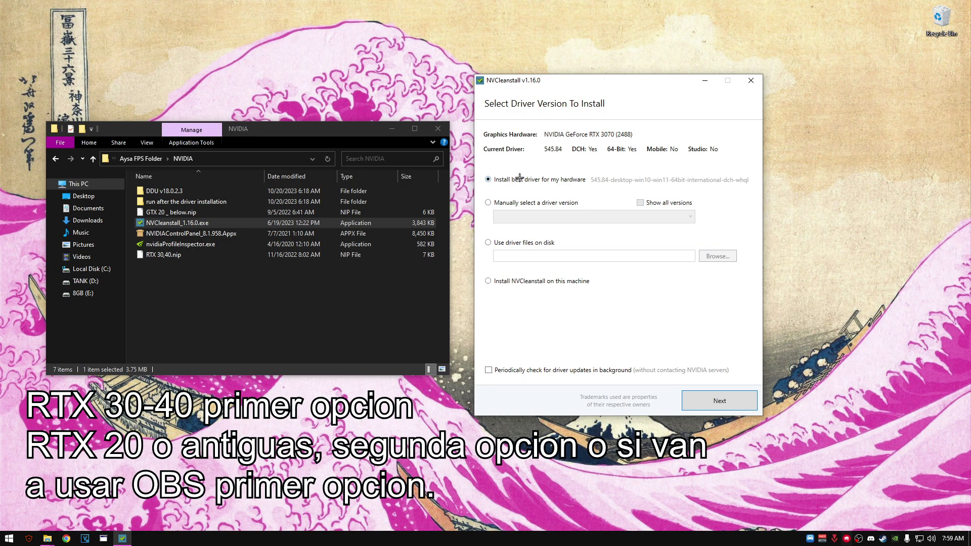
Manually select driver version 460.89 for Windows 10 64 bit Desktop from the list of all versions.
left_click(495, 203)
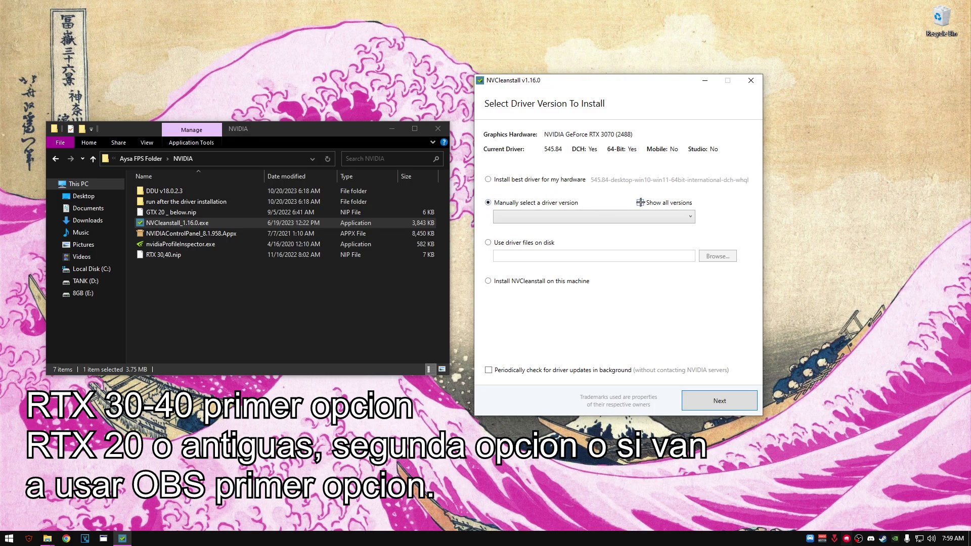
left_click(640, 202)
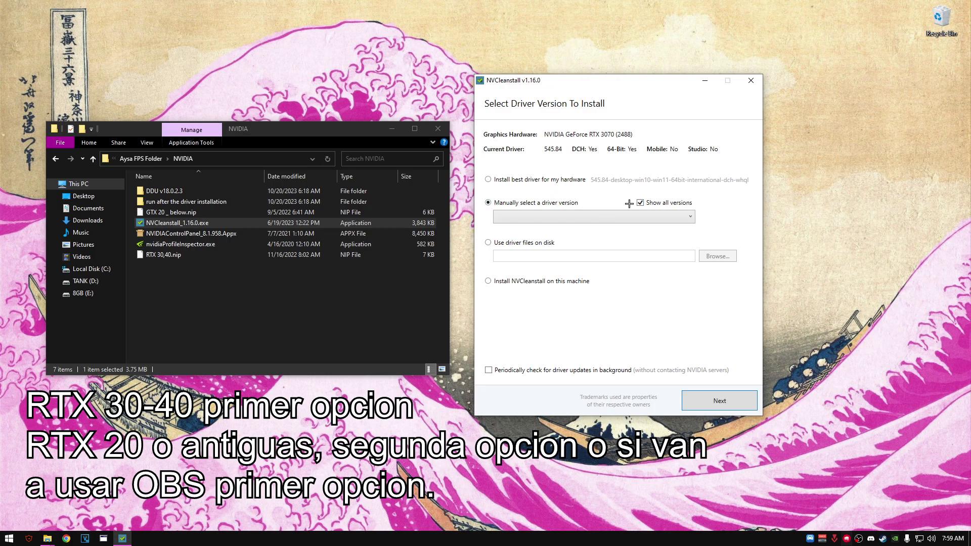
left_click(667, 219)
left_click_drag(690, 234, 686, 317)
scroll(567, 306, "up", 3)
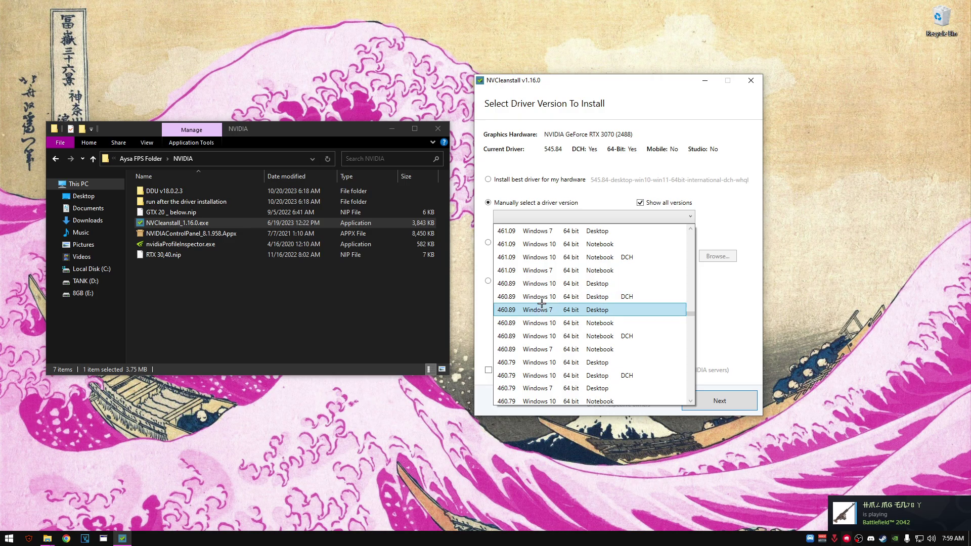
left_click(550, 310)
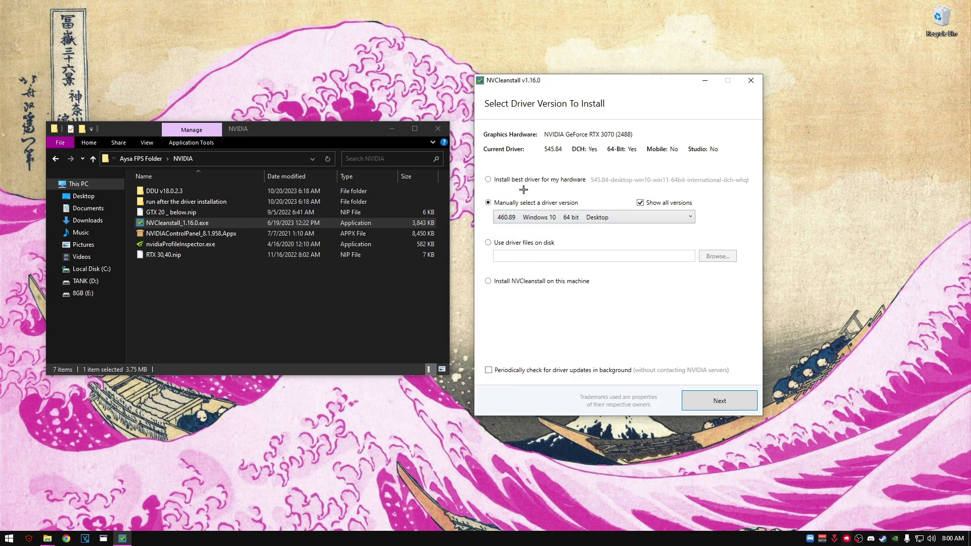
Choose the best driver for the hardware and include PhysX, HD Audio via HDMI, Microsoft Visual C 2017 Runtimes and NV Container.
left_click(488, 180)
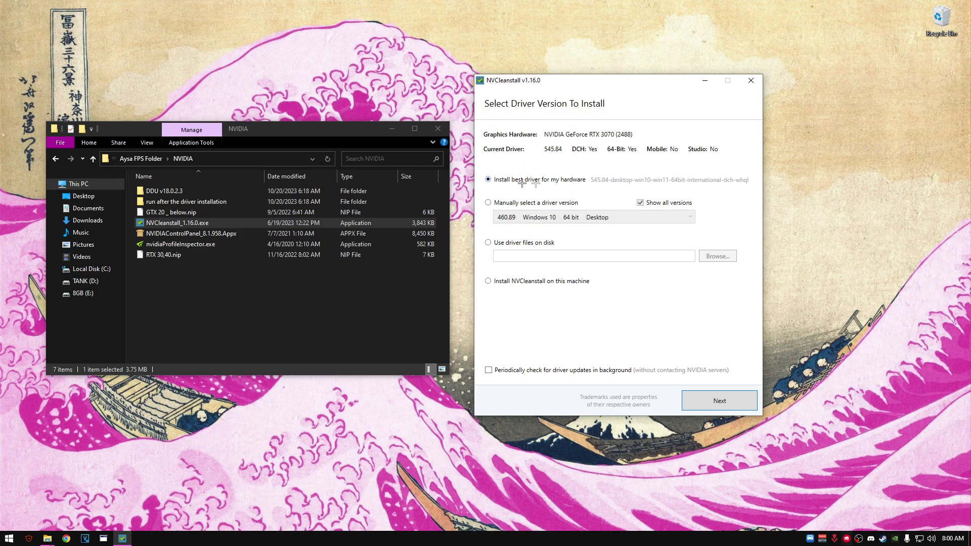
left_click(694, 401)
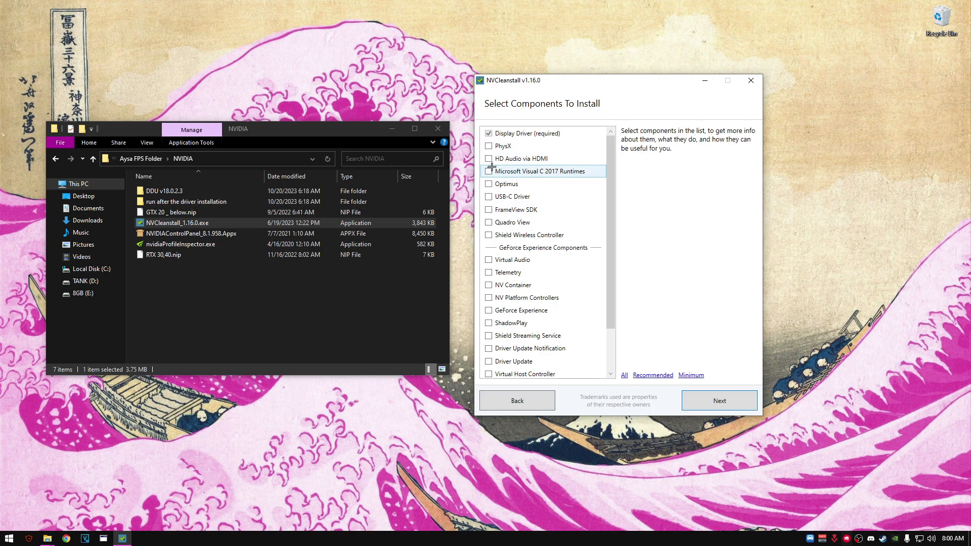
left_click(488, 147)
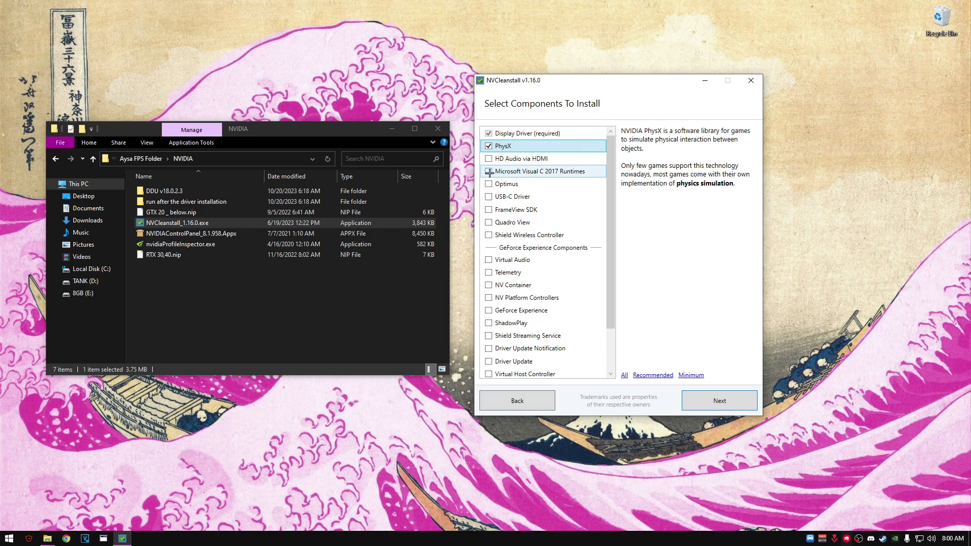
left_click(489, 172)
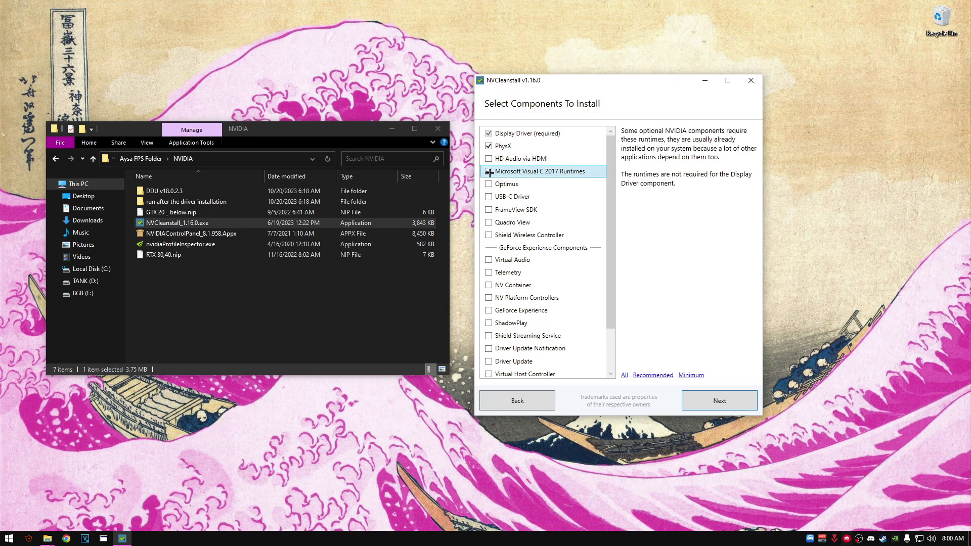
left_click(488, 286)
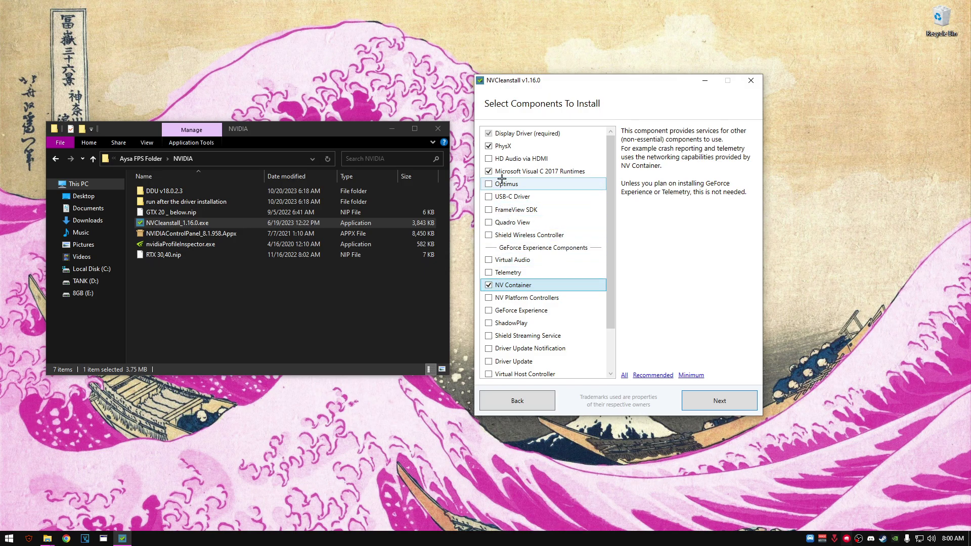
left_click(489, 158)
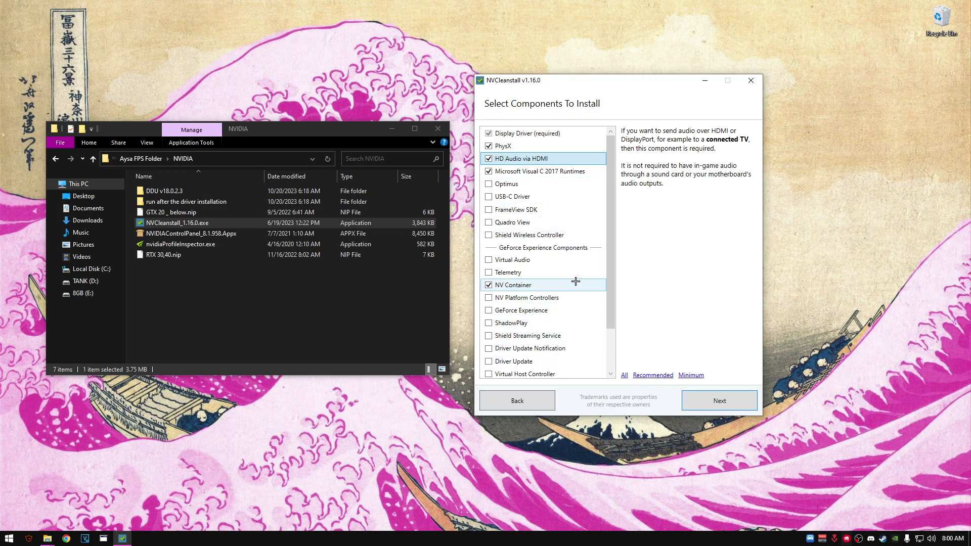
scroll(613, 292, "down", 1)
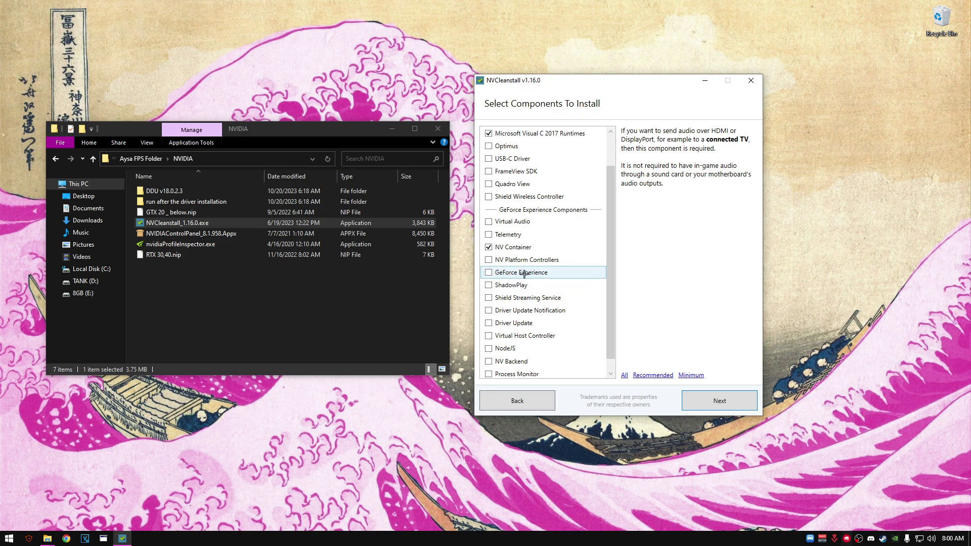
Include GeForce Experience together with the components it requires, and prepare the driver package.
left_click(488, 272)
left_click(721, 401)
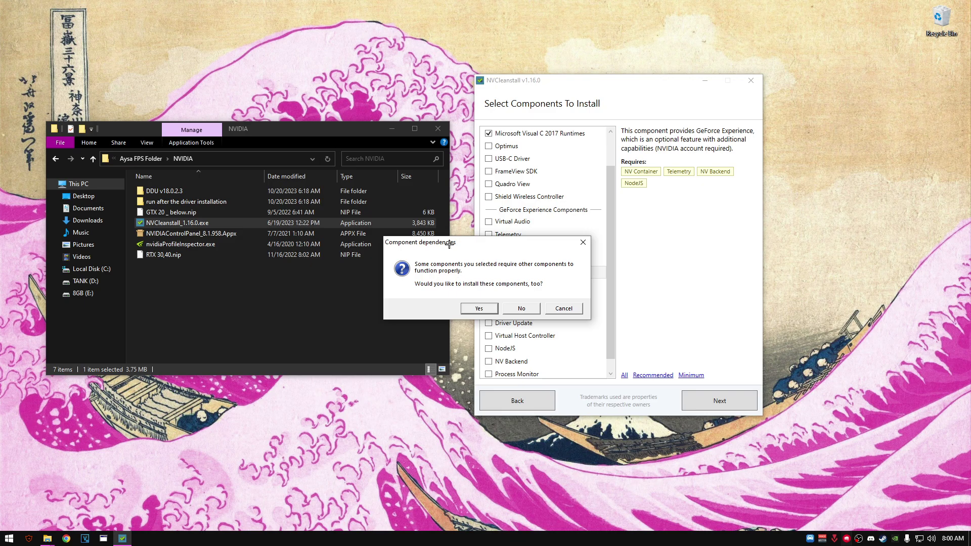
left_click_drag(449, 244, 629, 278)
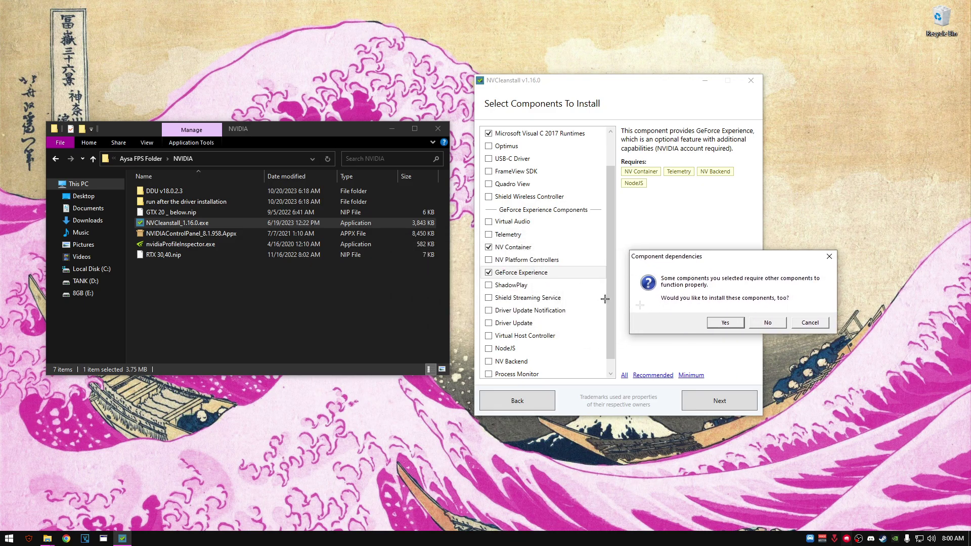
left_click(725, 323)
left_click(721, 401)
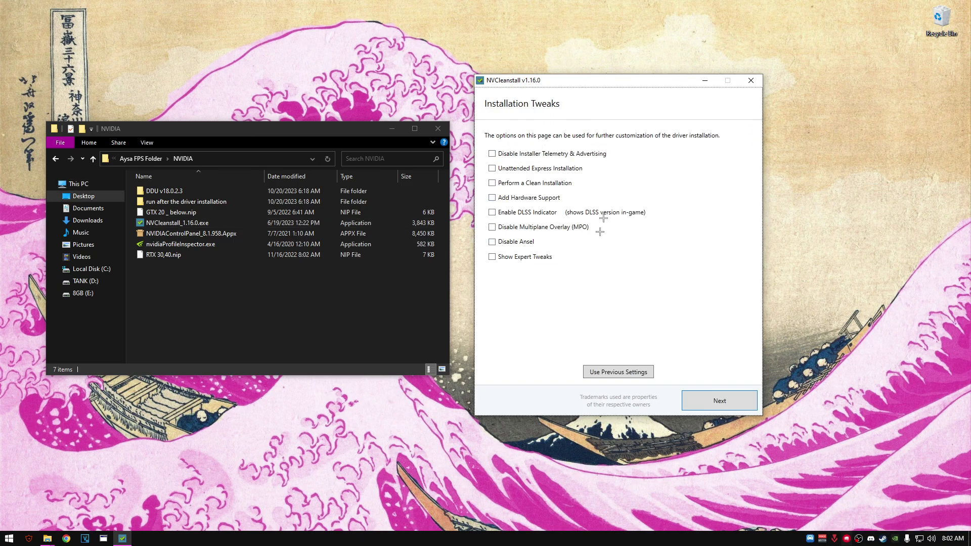
Enable the expert tweaks disabling driver telemetry, the HD Audio sleep timer and HDCP, plus Easy-Anti-Cheat-compatible signing with automatic acceptance of the unsigned-driver warning.
left_click(493, 257)
scroll(506, 254, "down", 1)
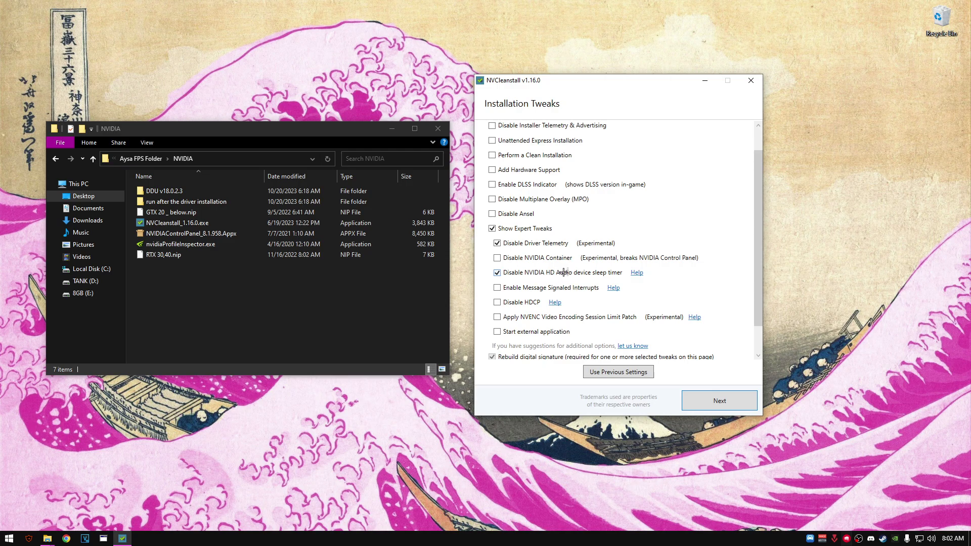
scroll(501, 295, "down", 1)
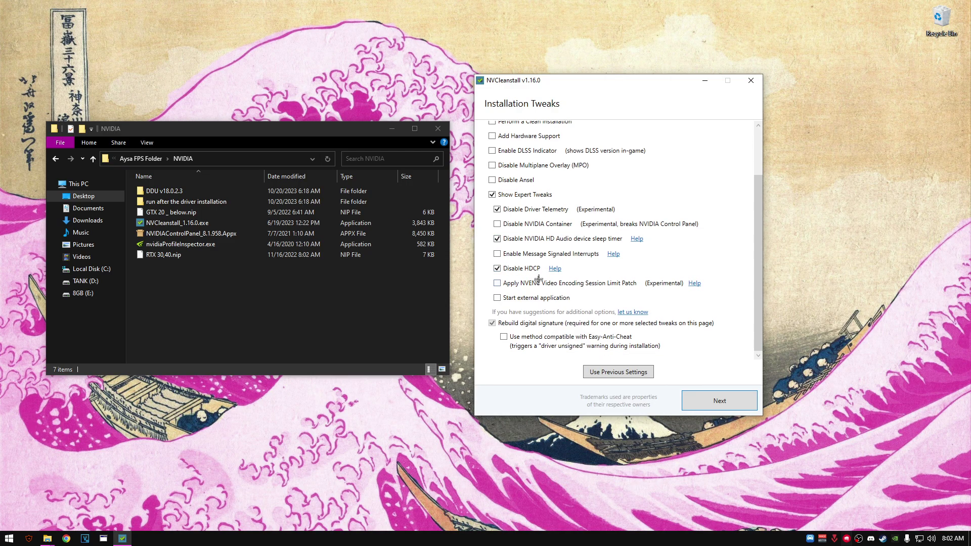
left_click(503, 338)
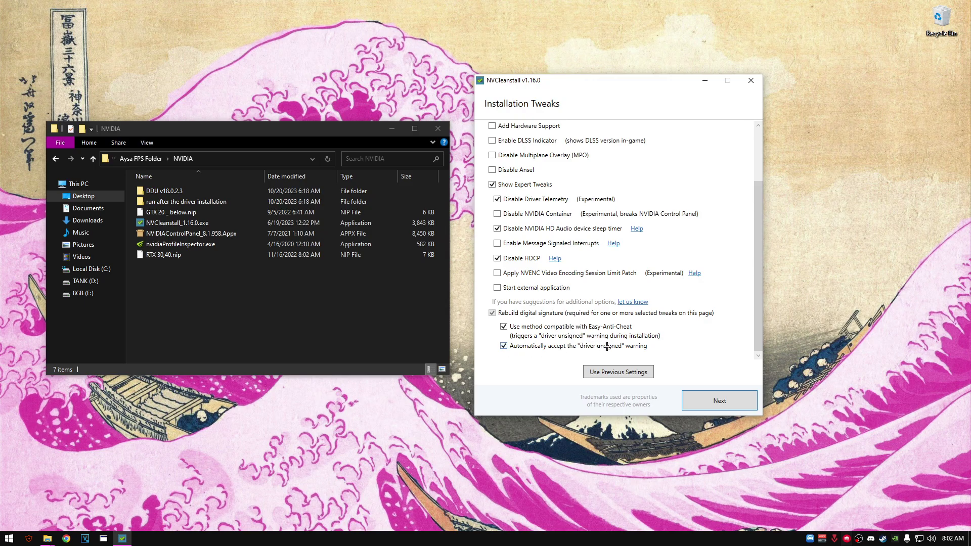
left_click(698, 401)
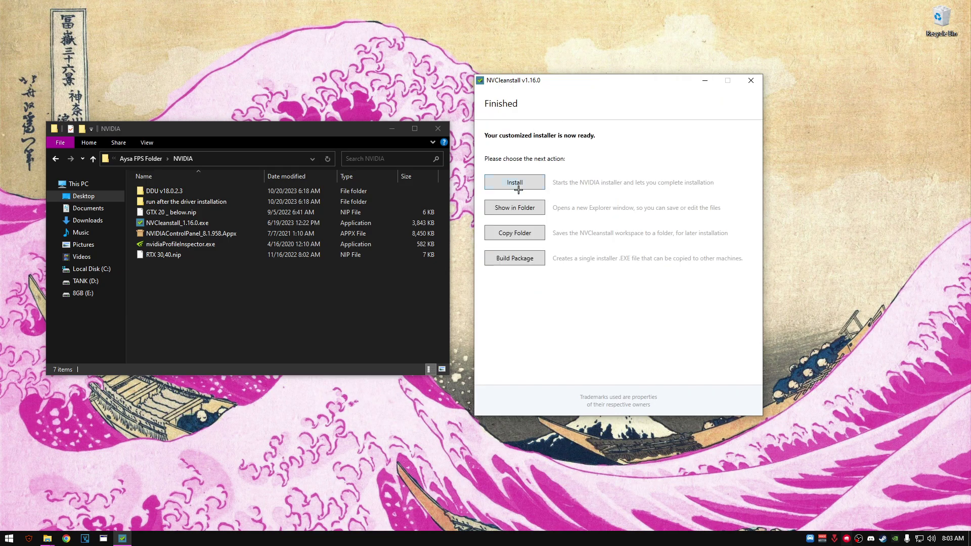
Run the customized NVIDIA driver installer up to its installation options, and close it together with NVCleanstall.
left_click(518, 186)
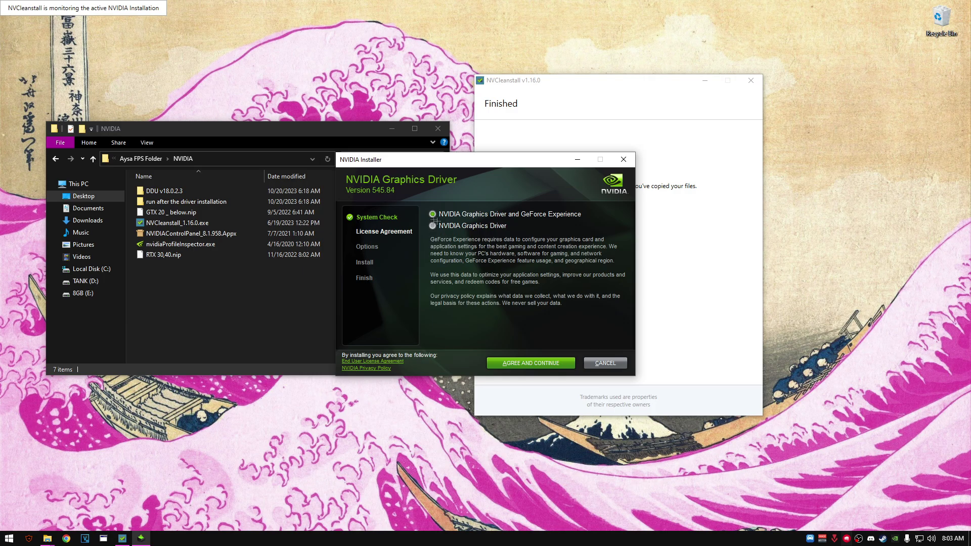
left_click(498, 362)
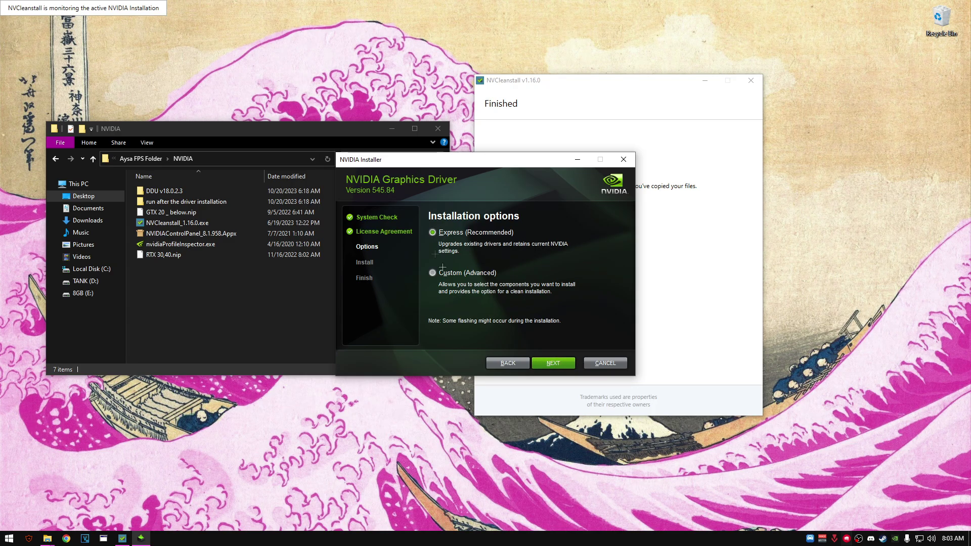
left_click_drag(552, 163, 582, 181)
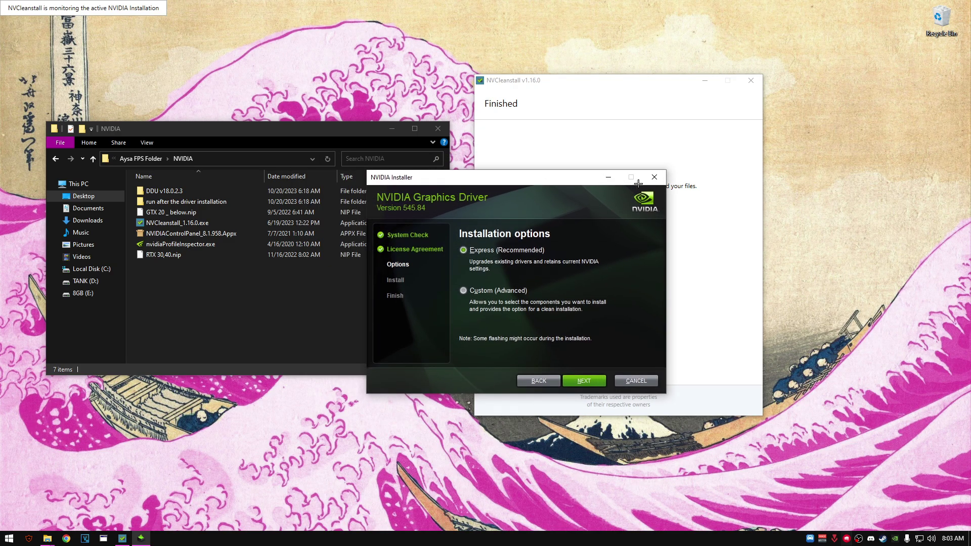
left_click(654, 177)
left_click(485, 307)
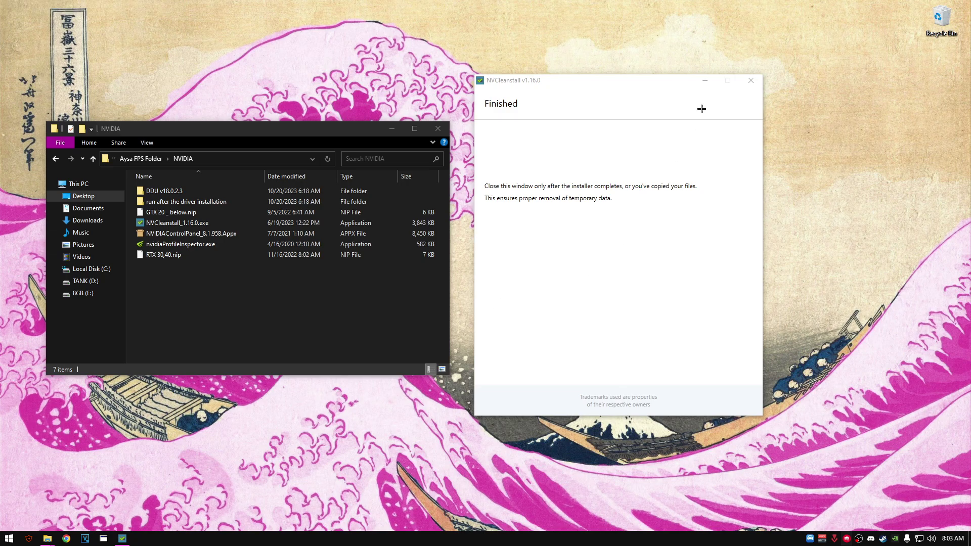
left_click(751, 80)
Launch nvidiaProfileInspector.exe from the NVIDIA folder and move its window clear of the folder's files.
left_click_drag(295, 133, 492, 131)
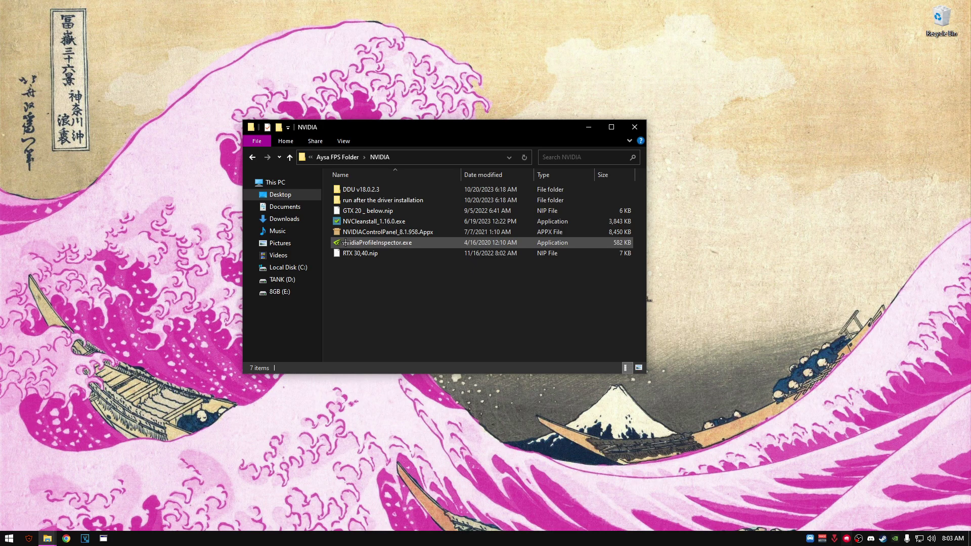
left_click(345, 243)
double_click(345, 243)
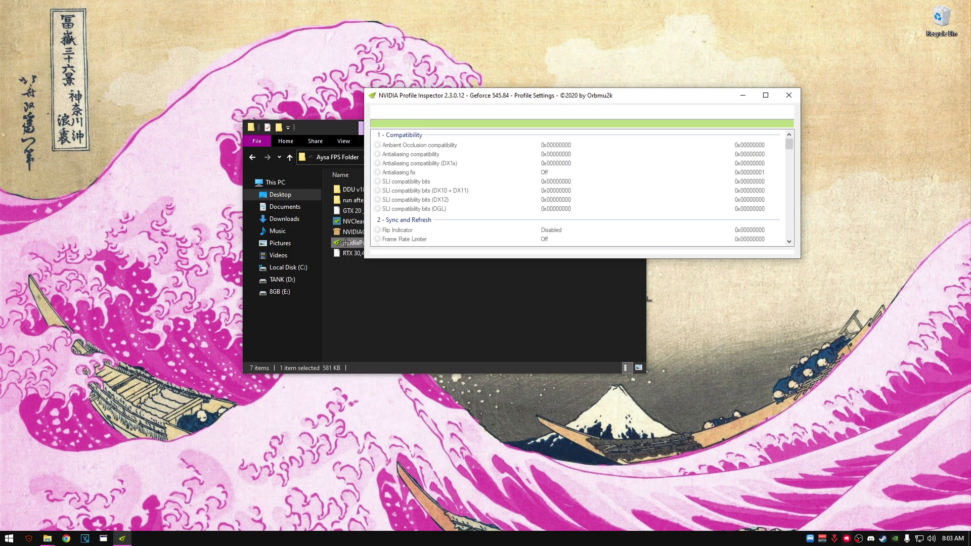
left_click_drag(534, 91, 355, 33)
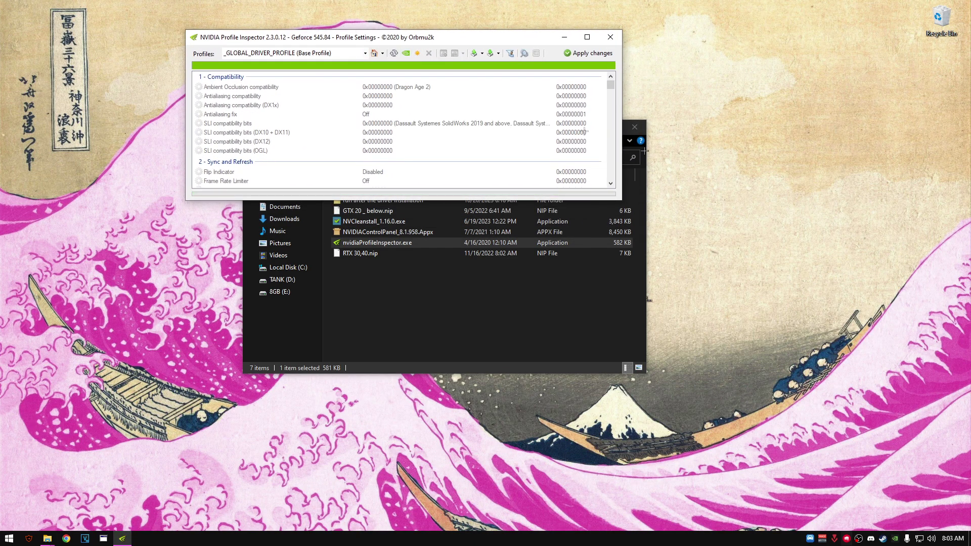
Import the RTX 30,40.nip profile into NVIDIA Profile Inspector and close the program.
left_click(492, 52)
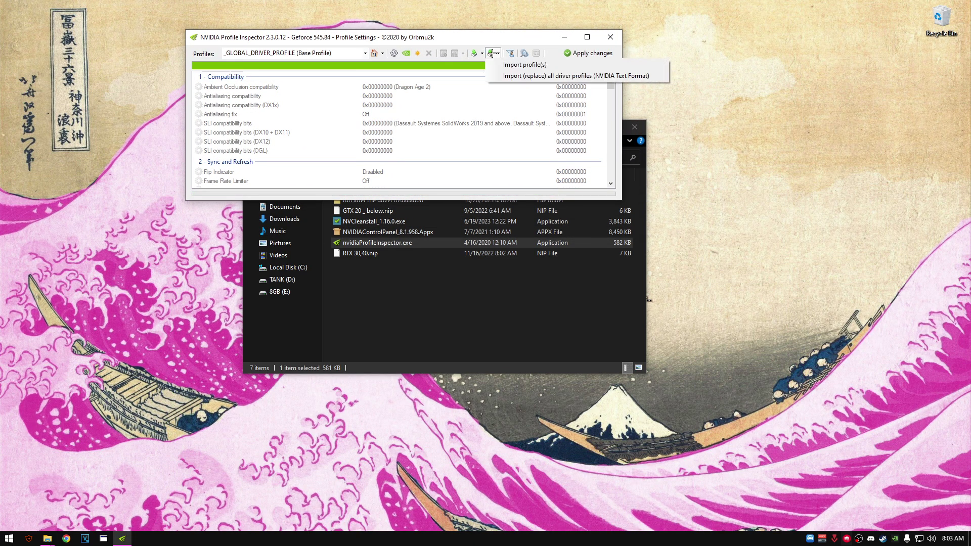
left_click(502, 64)
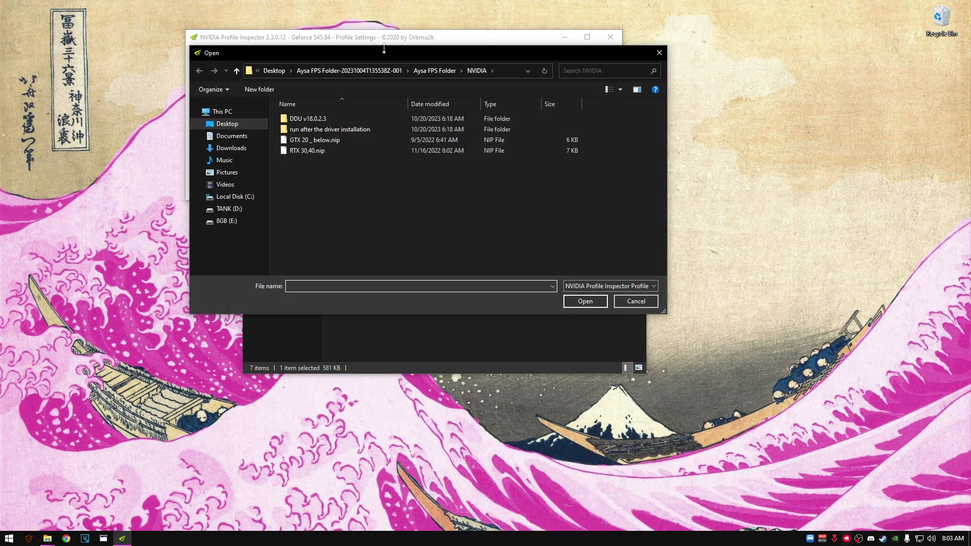
left_click_drag(383, 49, 564, 78)
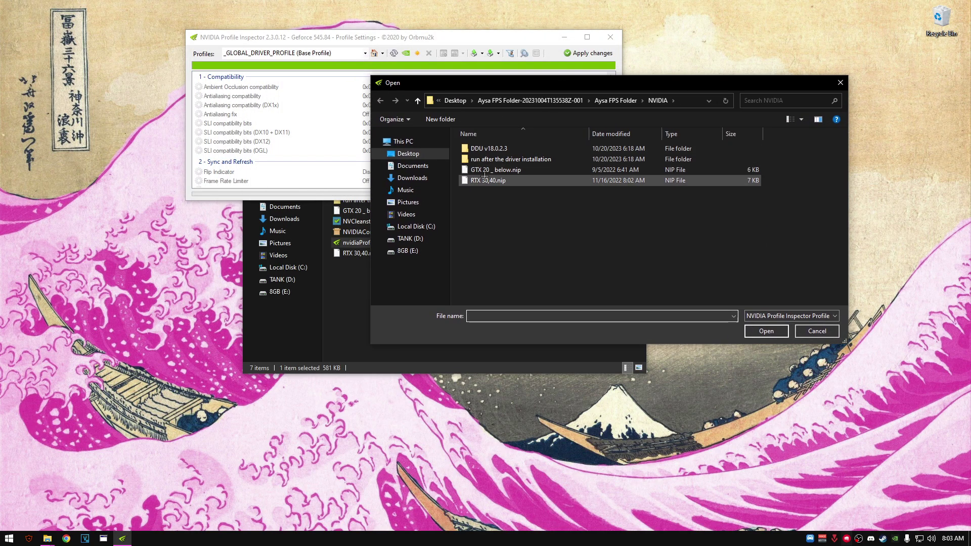
left_click(499, 170)
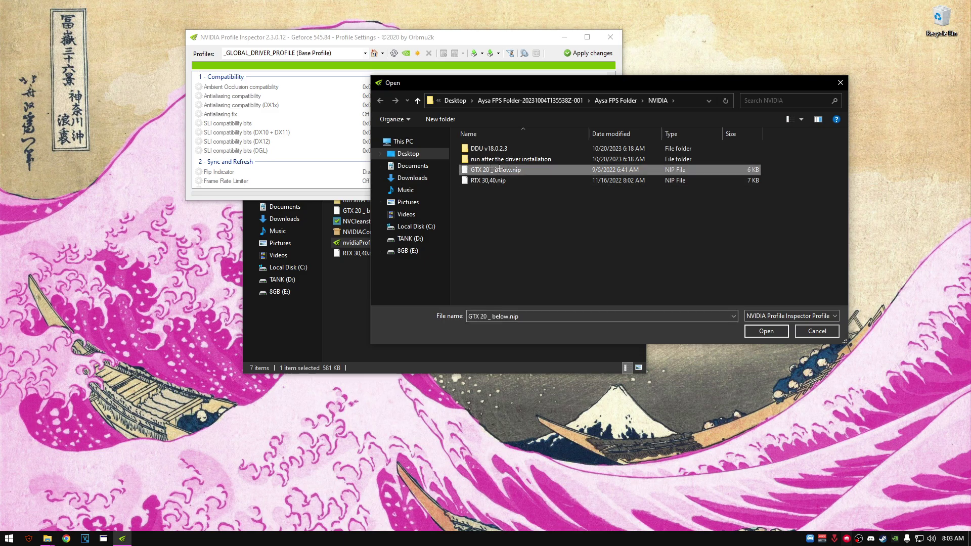
double_click(478, 180)
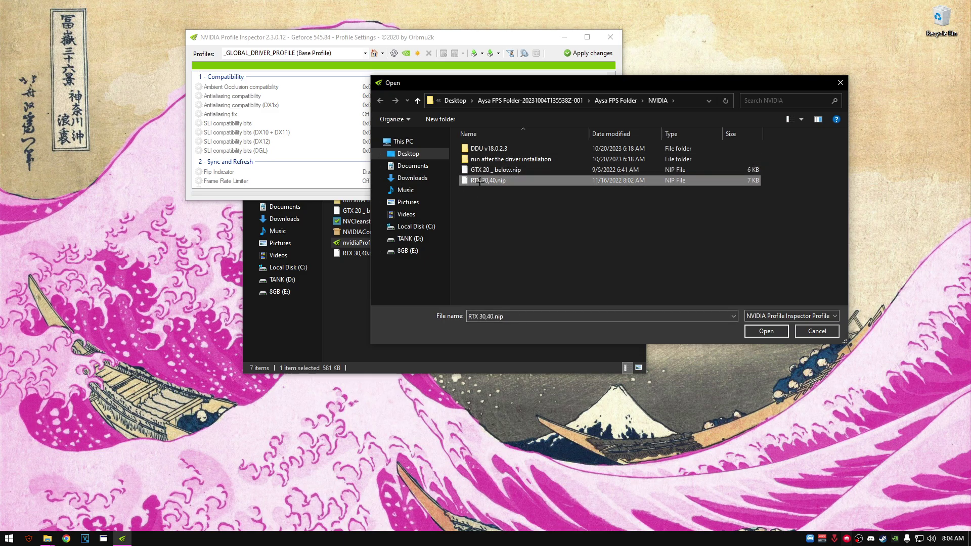
left_click(524, 306)
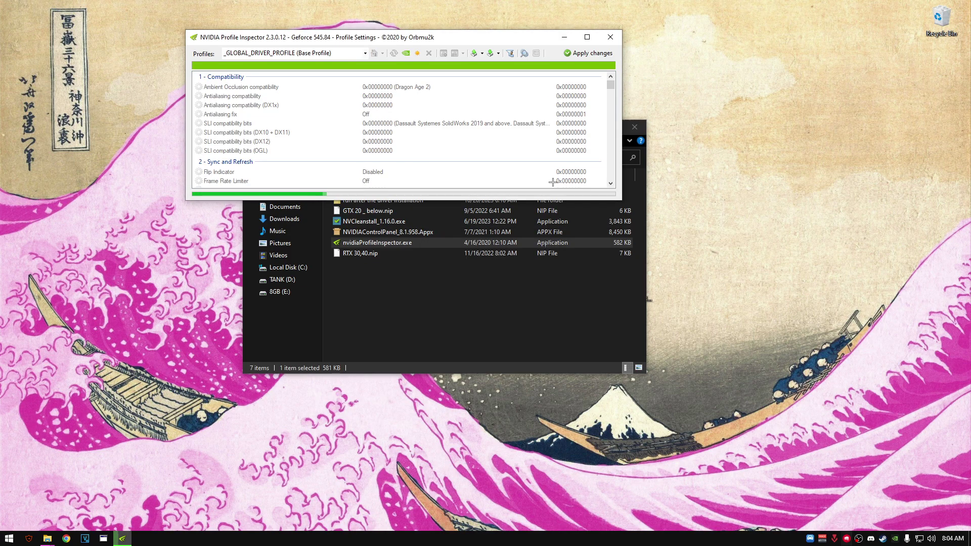
left_click(609, 35)
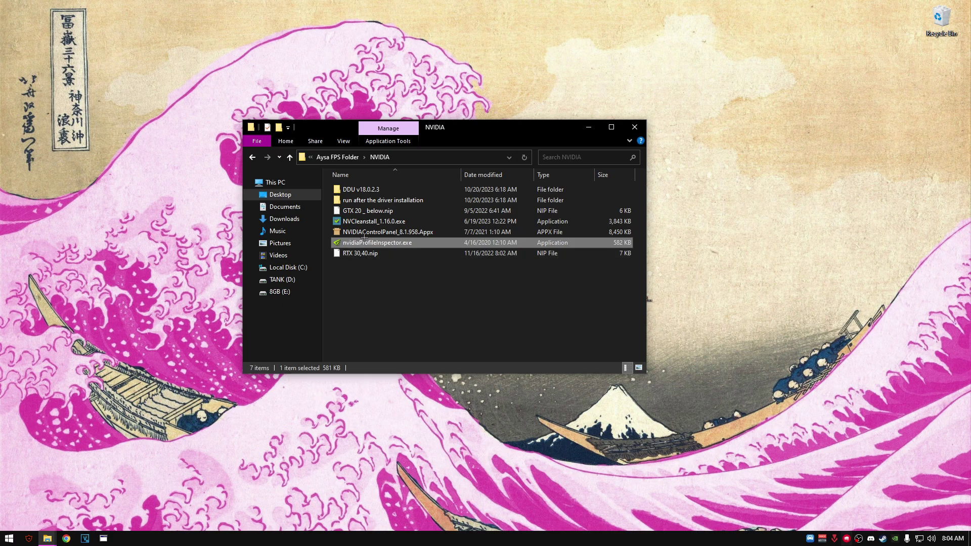
Open NVIDIA Control Panel and apply the advanced 3D image settings option for image settings with preview.
right_click(690, 131)
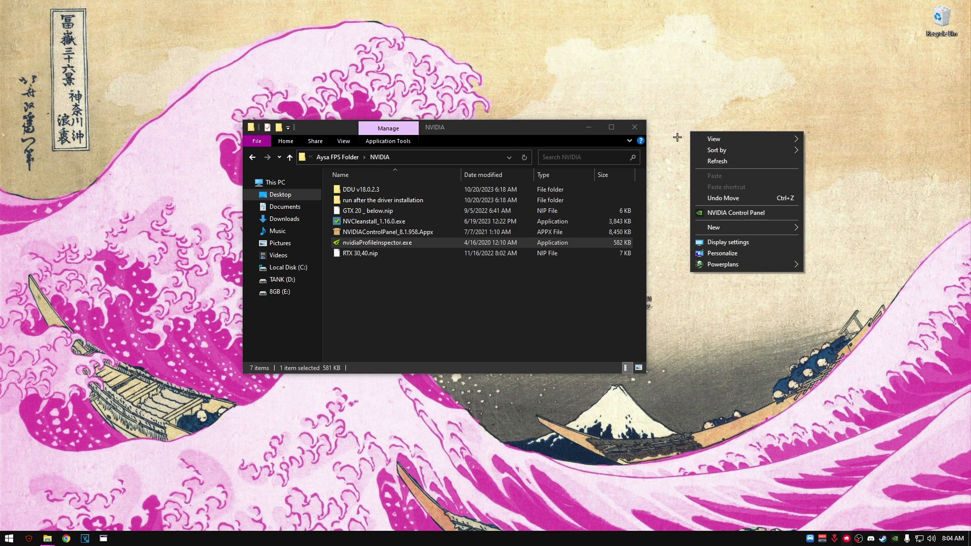
left_click(709, 213)
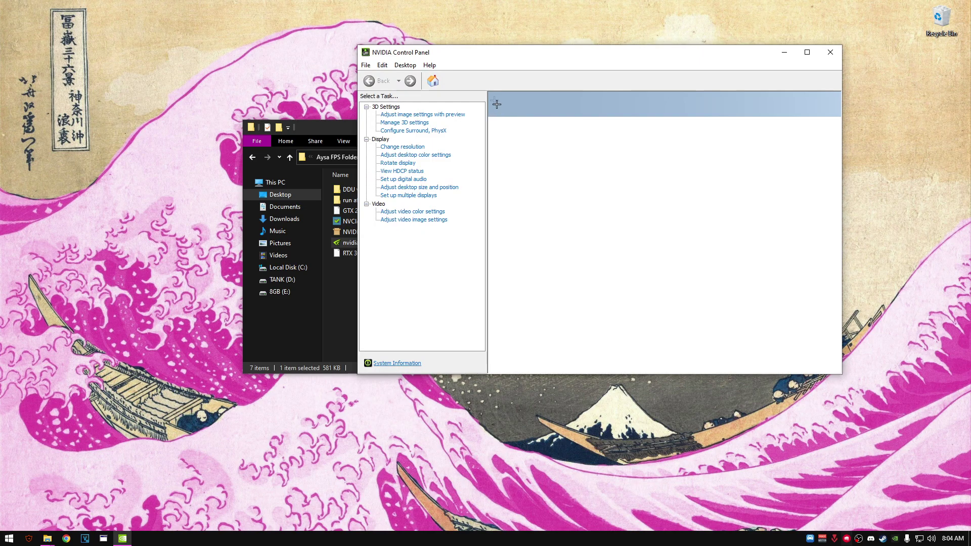
left_click_drag(494, 51, 482, 54)
left_click(415, 117)
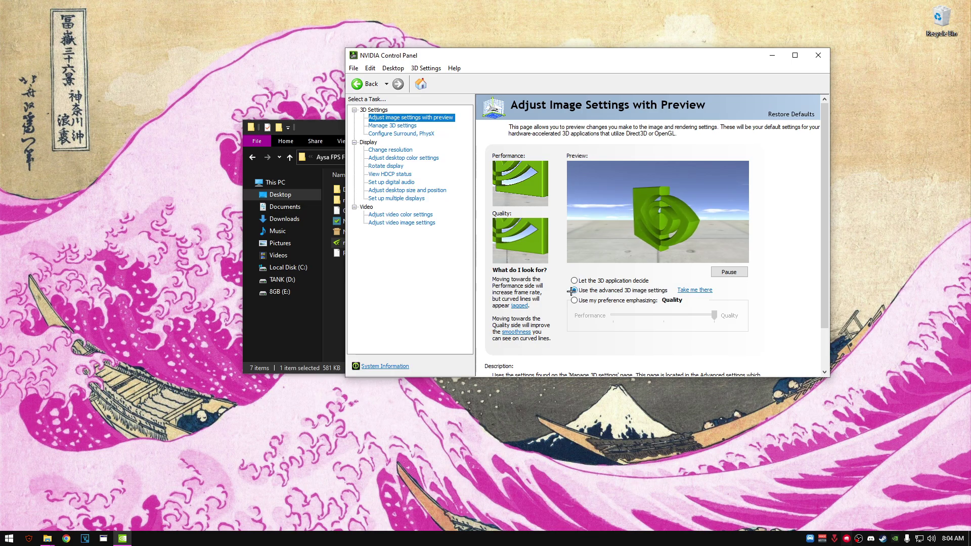
left_click(574, 290)
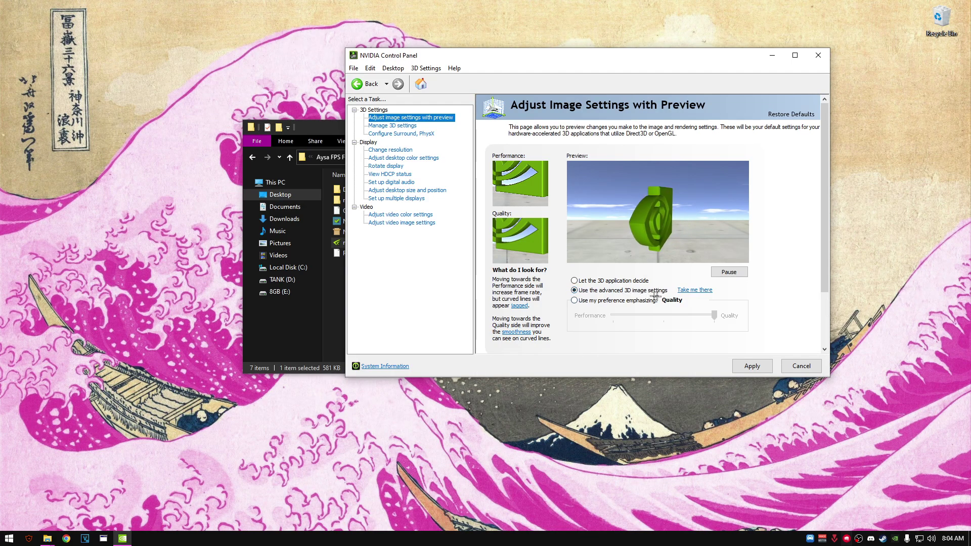
left_click(750, 365)
left_click(622, 230)
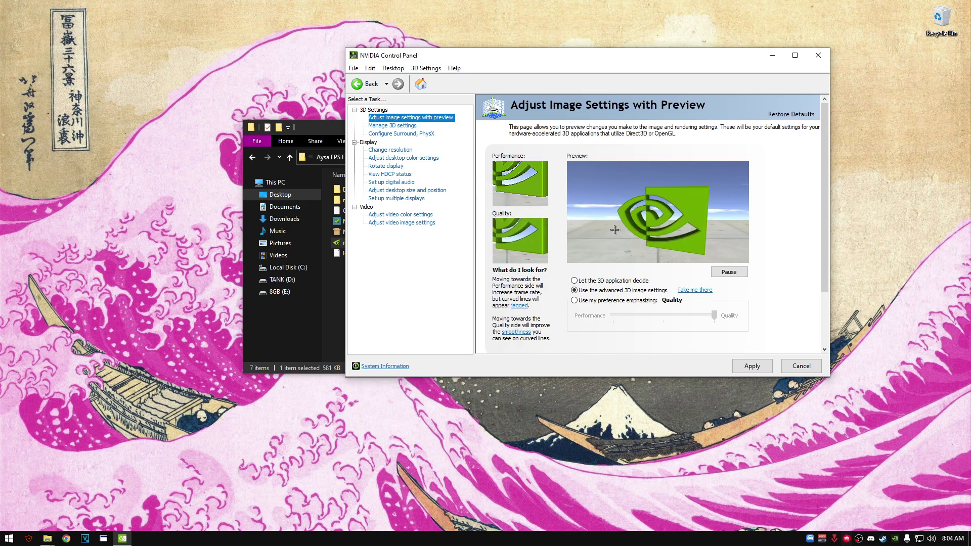
Set the desktop scaling mode to Full-screen and have scaling performed on the display.
left_click(399, 151)
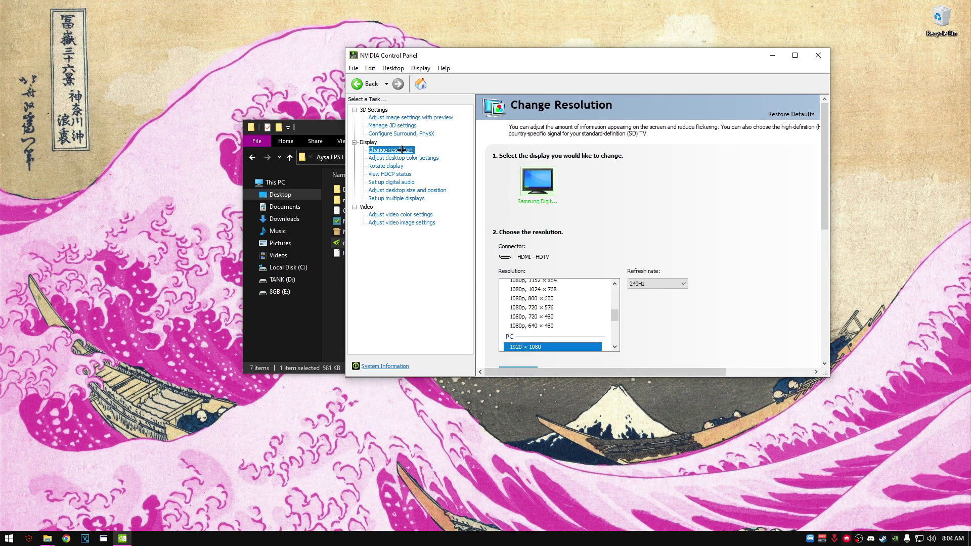
left_click(396, 190)
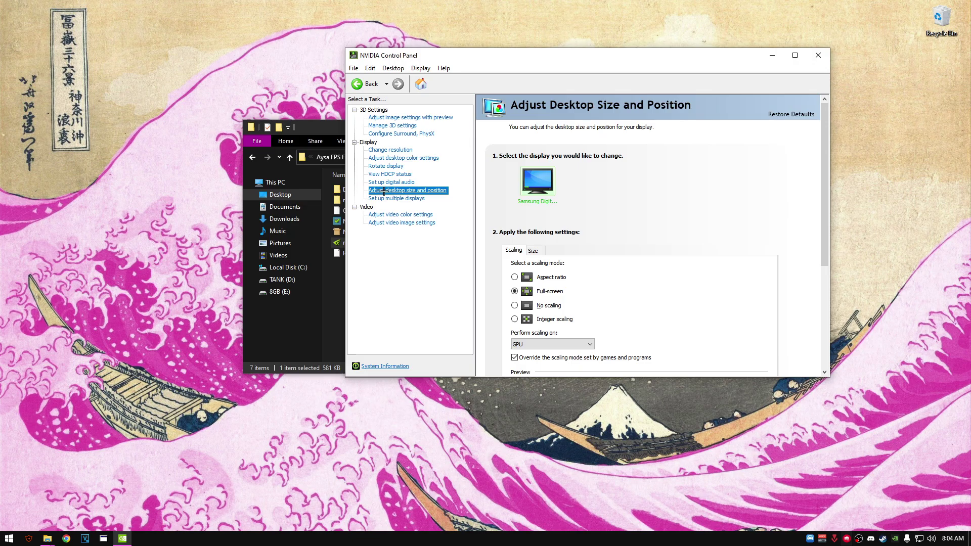
scroll(503, 250, "down", 1)
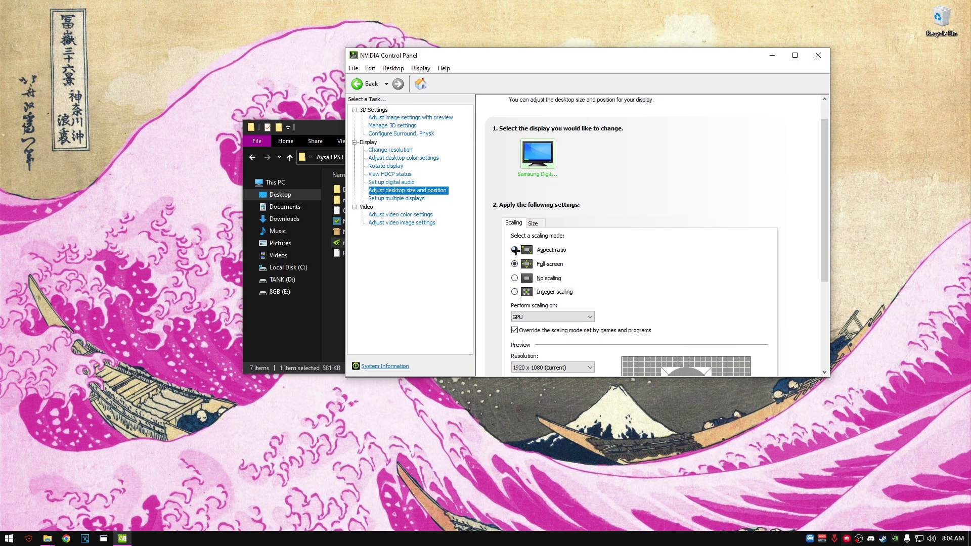
left_click(515, 250)
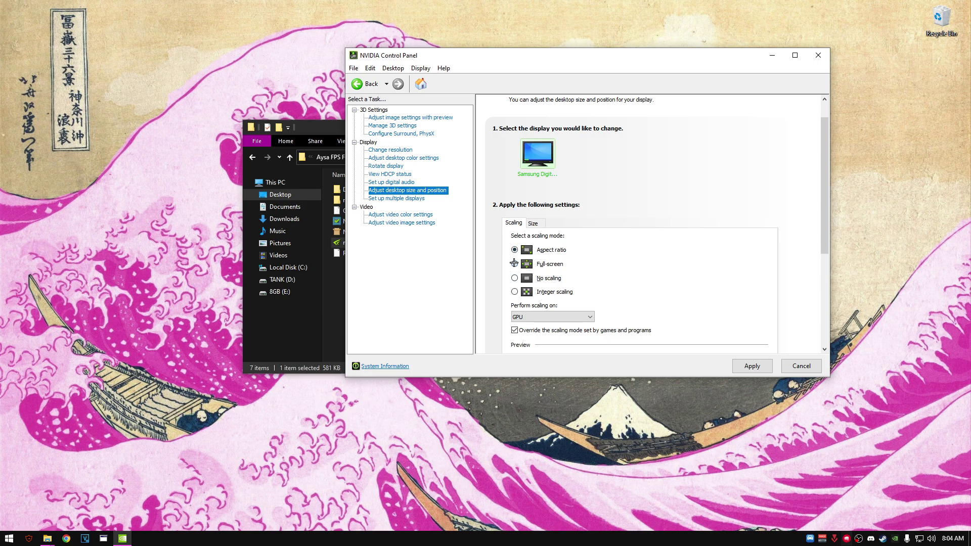
scroll(557, 270, "down", 2)
scroll(502, 266, "down", 2)
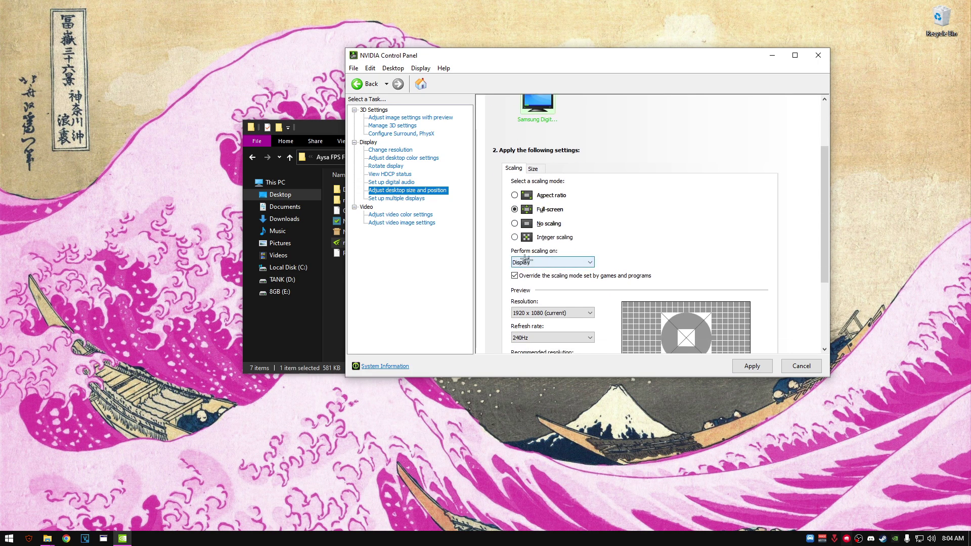
Switch the device that performs scaling between GPU and Display, leaving Display selected.
left_click(528, 262)
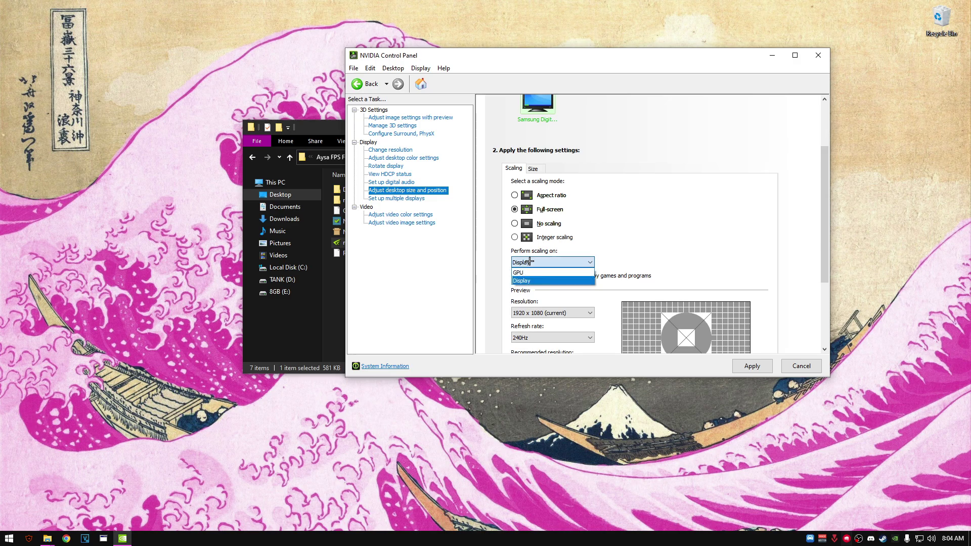
left_click(524, 273)
left_click(551, 262)
left_click(524, 281)
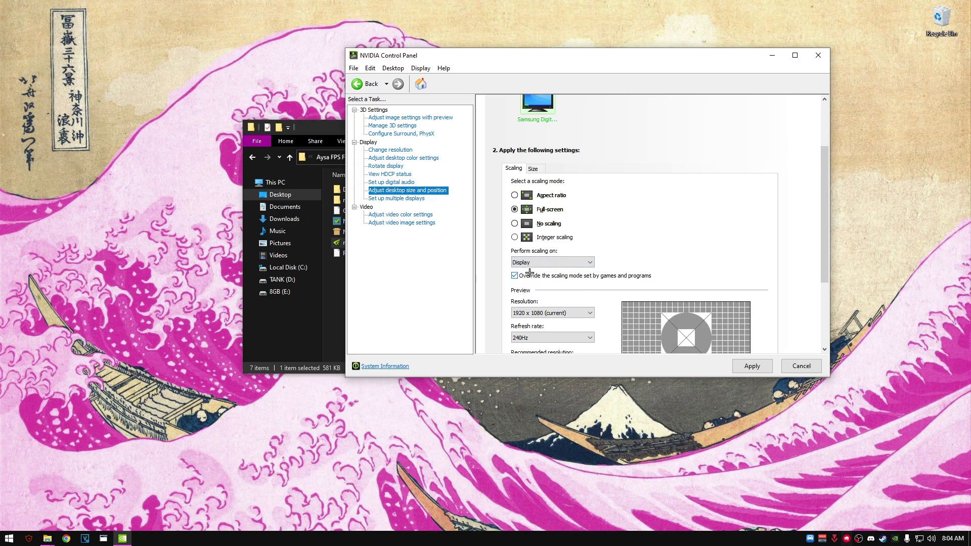
left_click(541, 262)
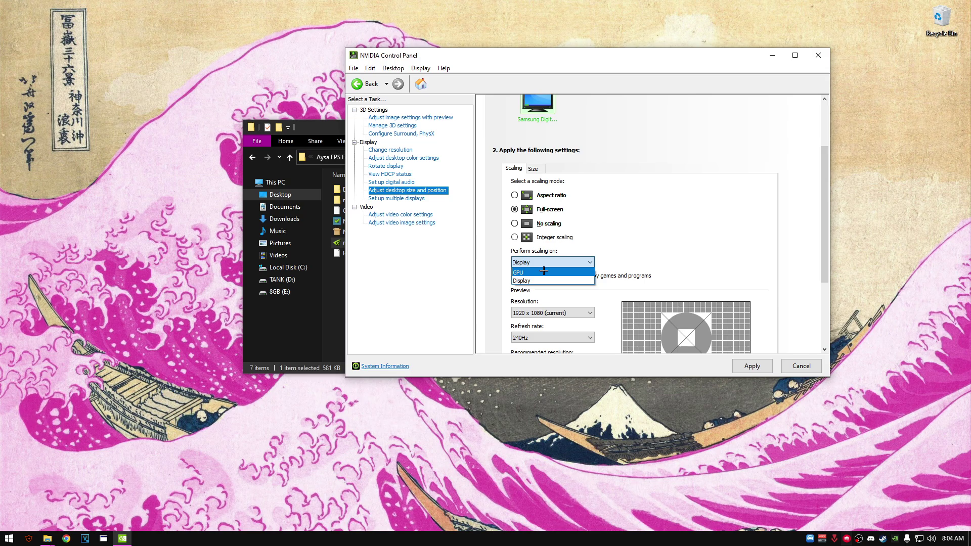
left_click(526, 281)
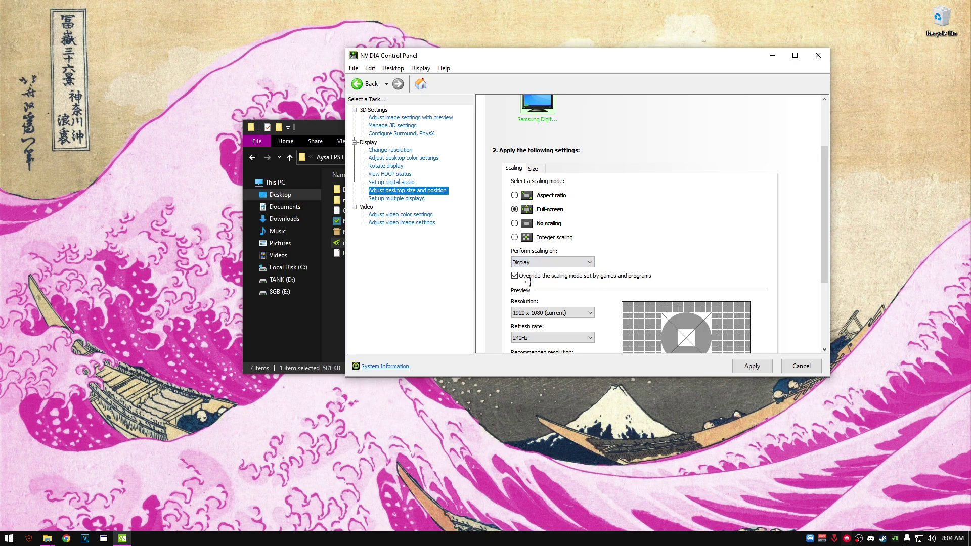
Perform scaling on the GPU with the override of the scaling mode set by games enabled, apply it and close NVIDIA Control Panel.
left_click(537, 263)
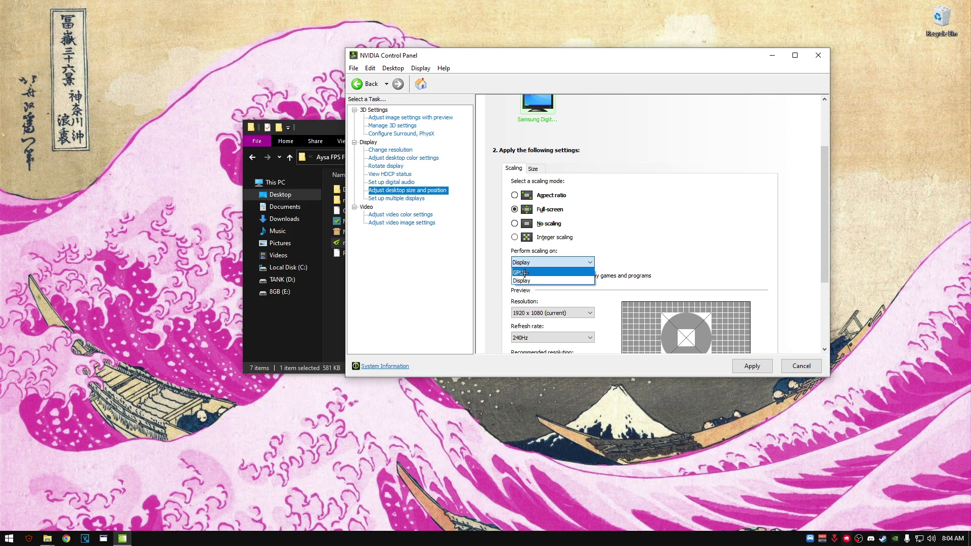
left_click(524, 272)
left_click(514, 275)
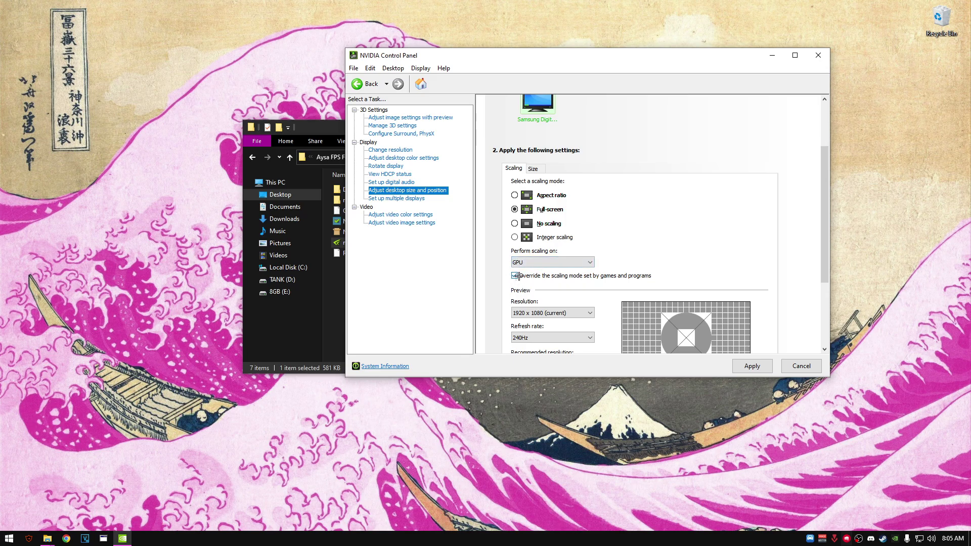
left_click(515, 275)
left_click(754, 365)
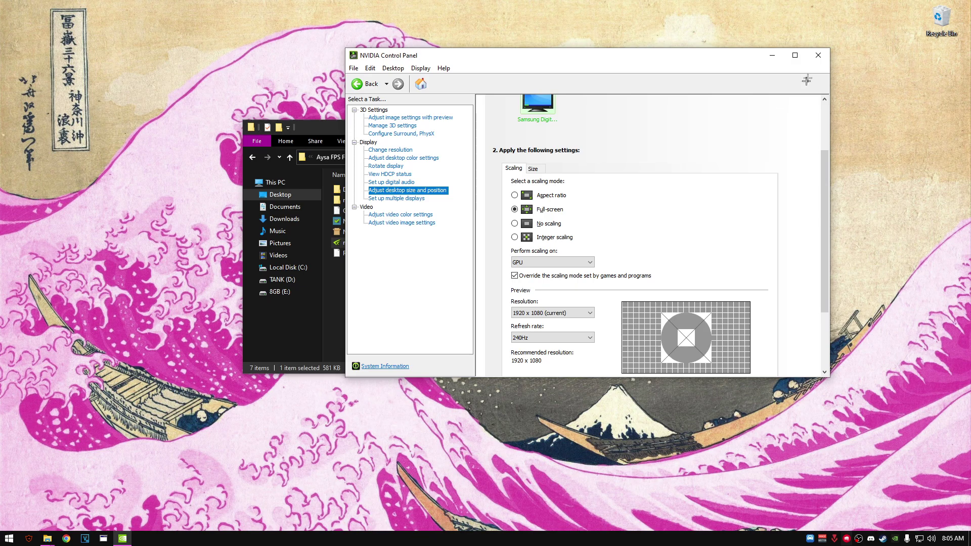
left_click(814, 57)
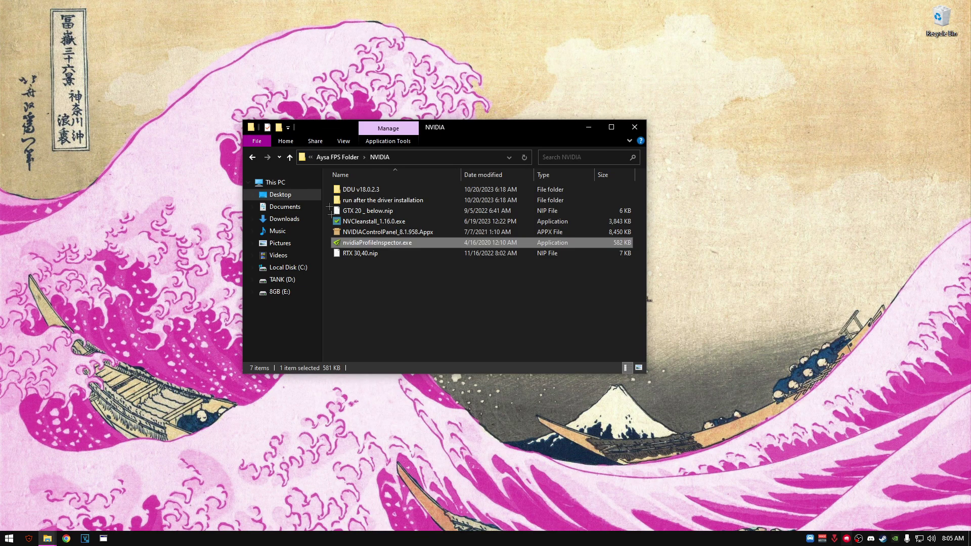
Merge all the registry files in the "run after the driver installation" folder into the registry.
left_click(350, 201)
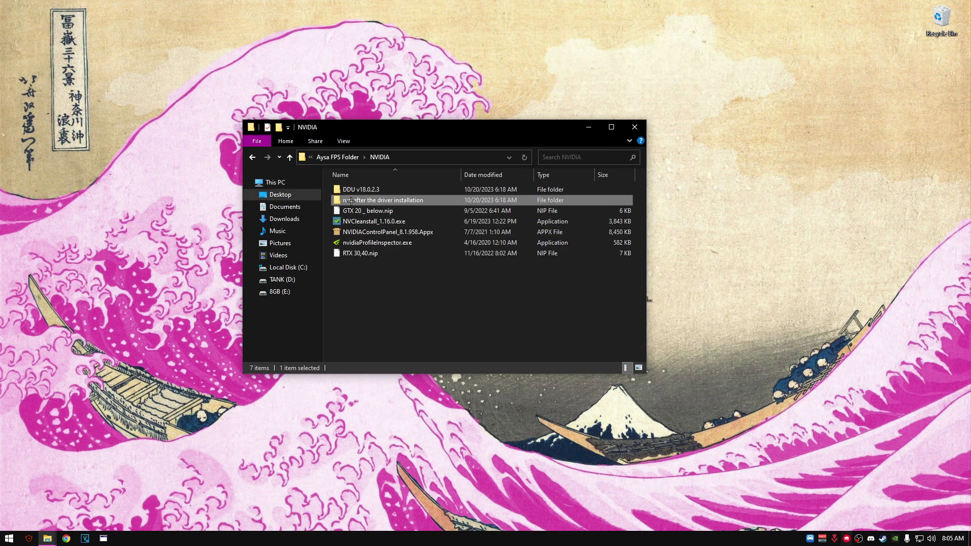
double_click(351, 201)
left_click_drag(372, 273, 364, 195)
right_click(359, 200)
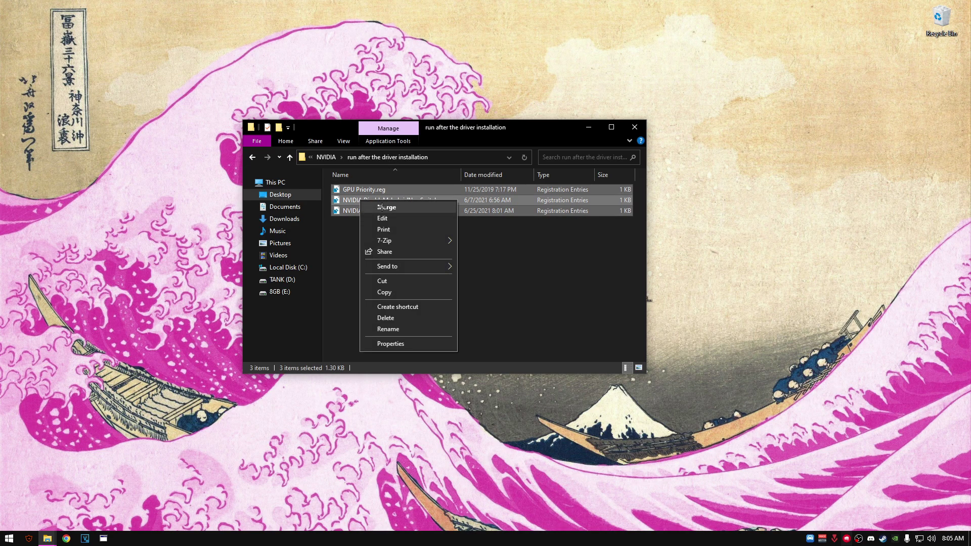
left_click(386, 207)
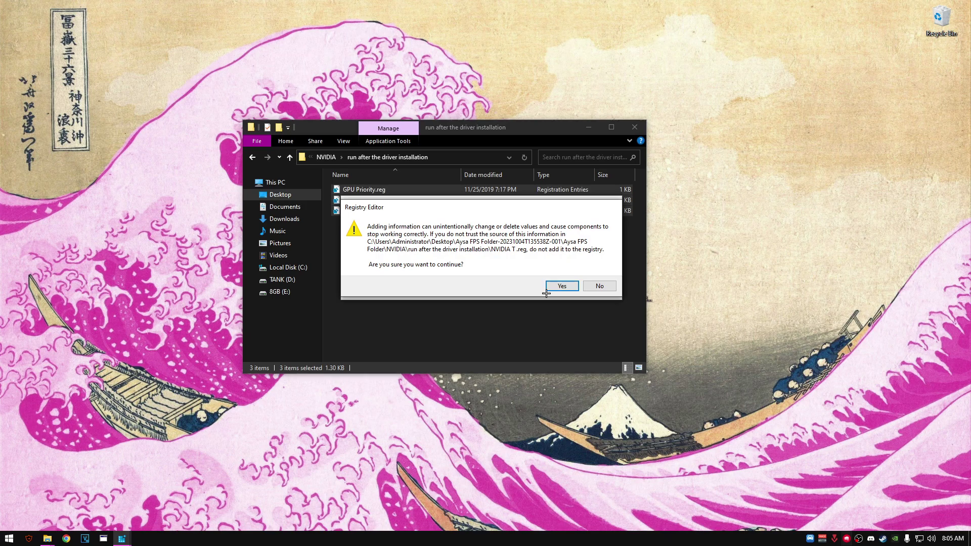
left_click(560, 286)
left_click(588, 273)
left_click(581, 276)
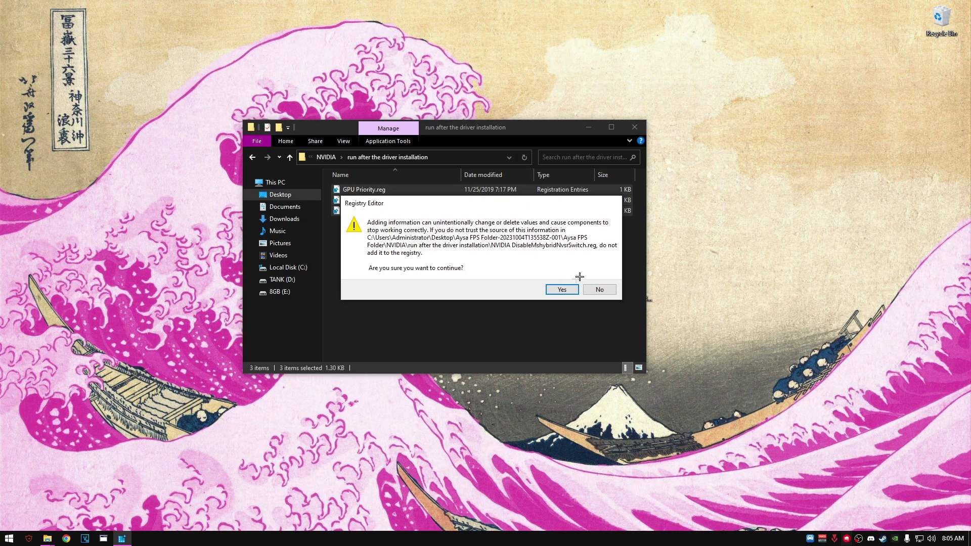
left_click(562, 289)
left_click(602, 305)
Merge NT MULTIMEDIA.reg and the "26 hex ( low latency windows schedule )" file from the Aysa FPS Folder's reg subfolder into the registry.
left_click(326, 157)
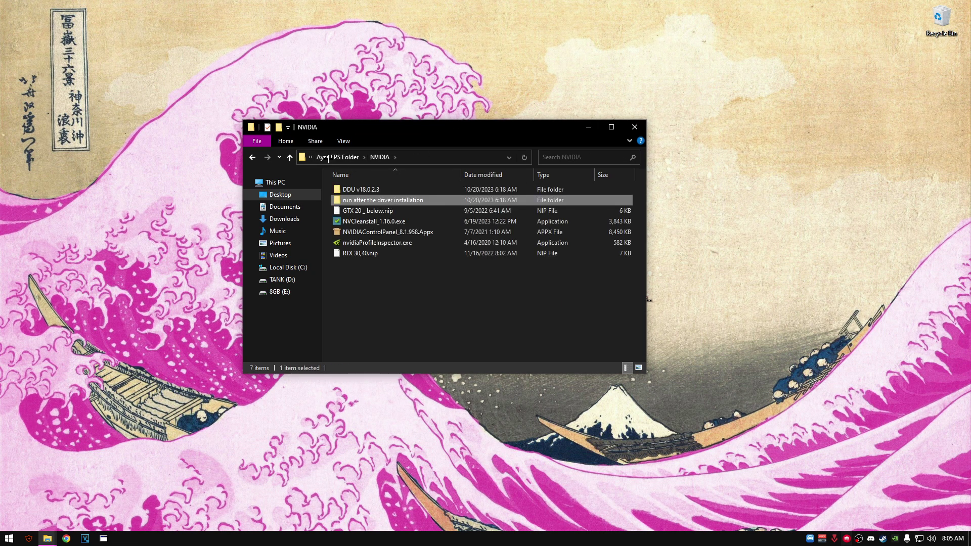
left_click(328, 157)
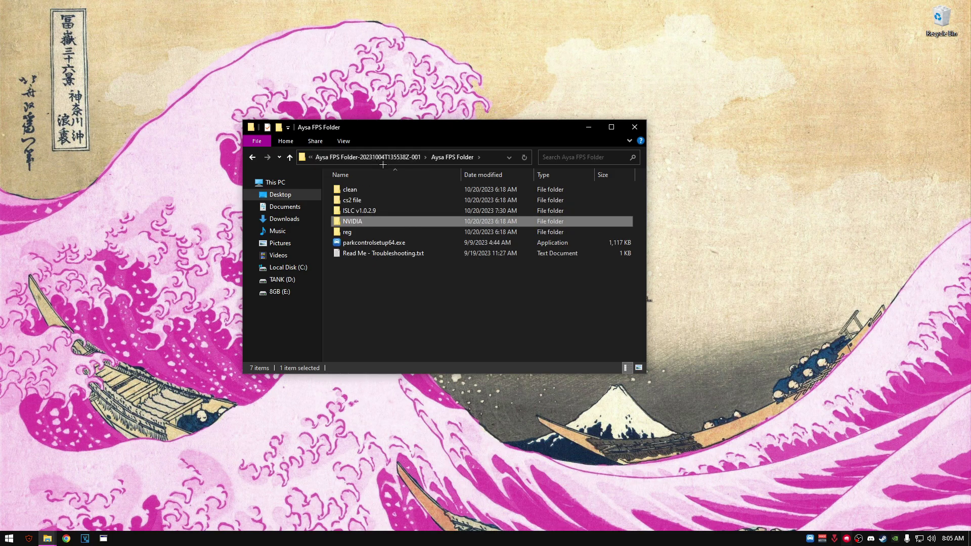
double_click(358, 232)
double_click(365, 200)
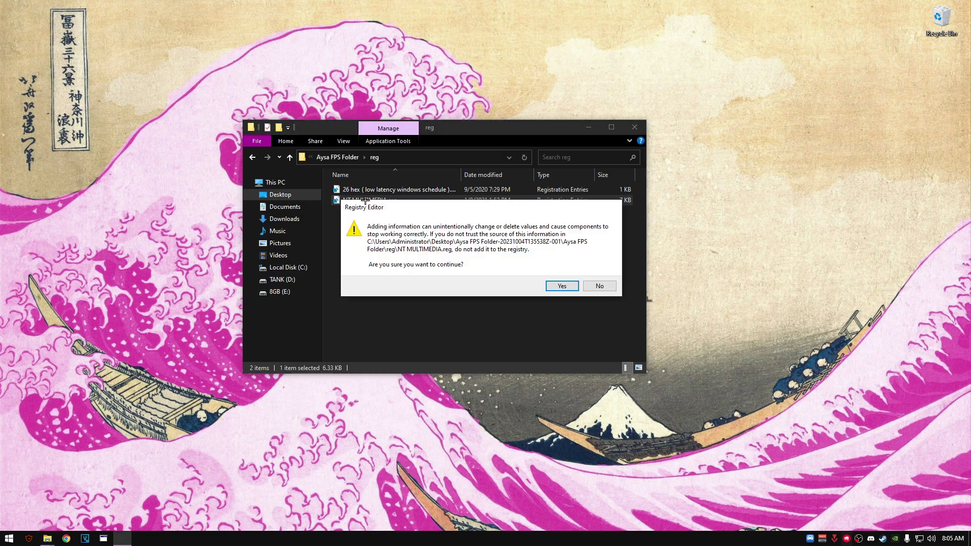
left_click(561, 286)
left_click(600, 277)
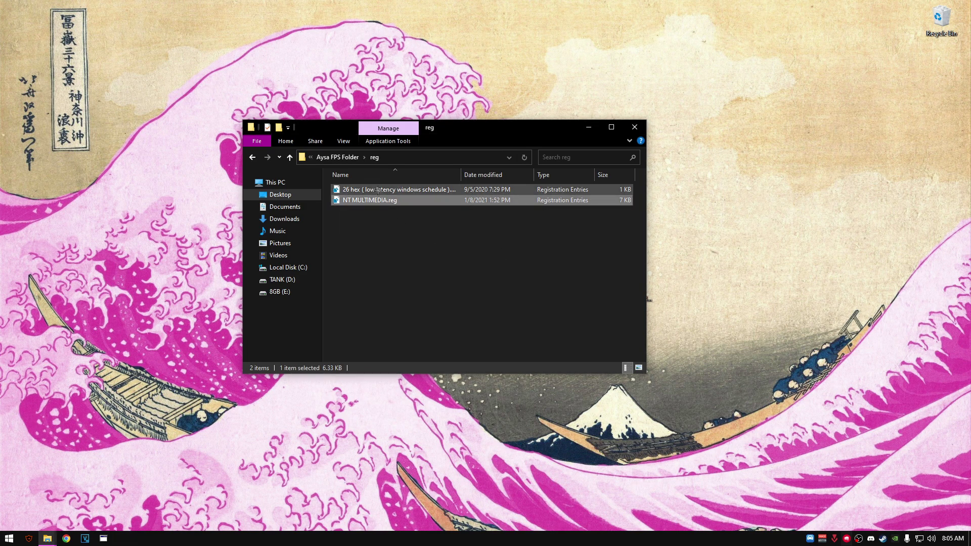
double_click(378, 192)
left_click(560, 285)
left_click(600, 277)
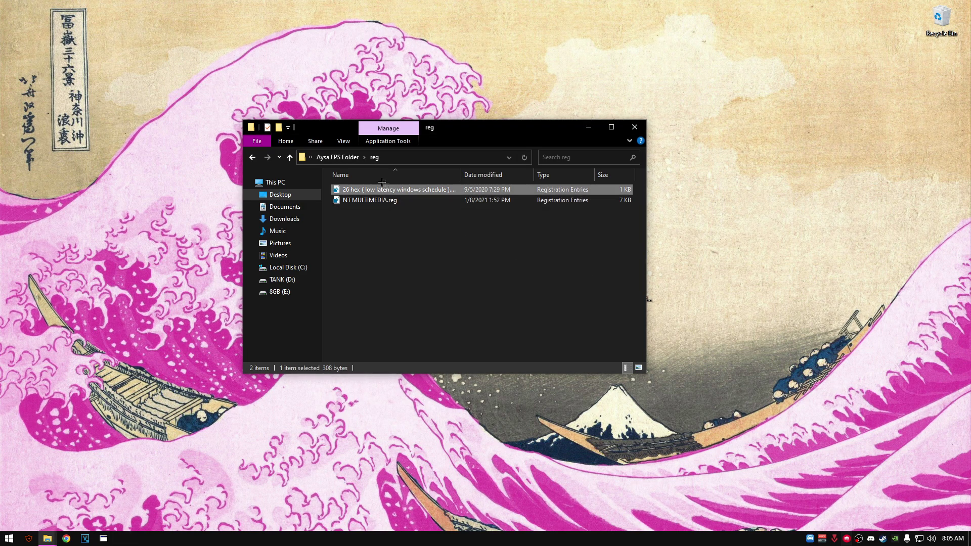
Open the cs2 file folder inside Aysa FPS Folder and move its window aside to free desktop space.
left_click(337, 157)
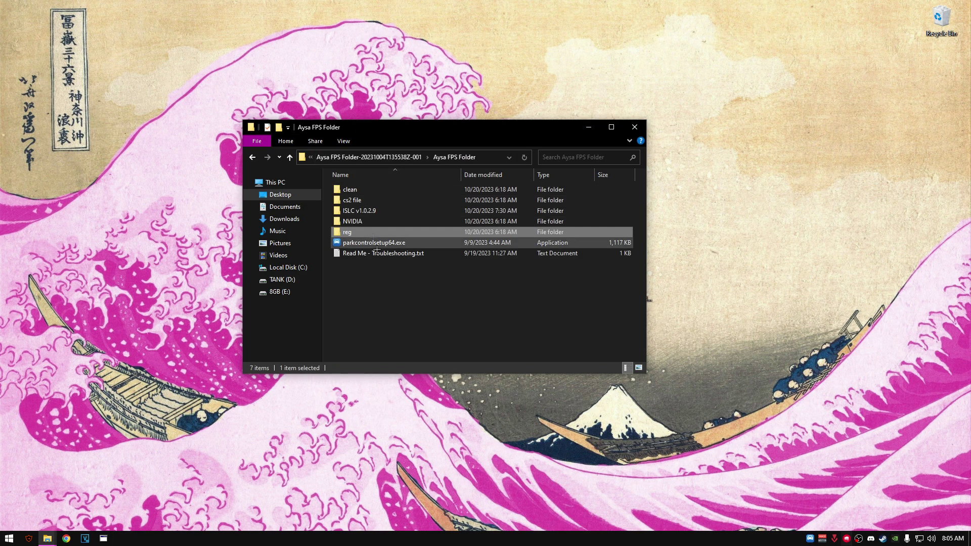
double_click(364, 199)
left_click_drag(391, 132, 199, 75)
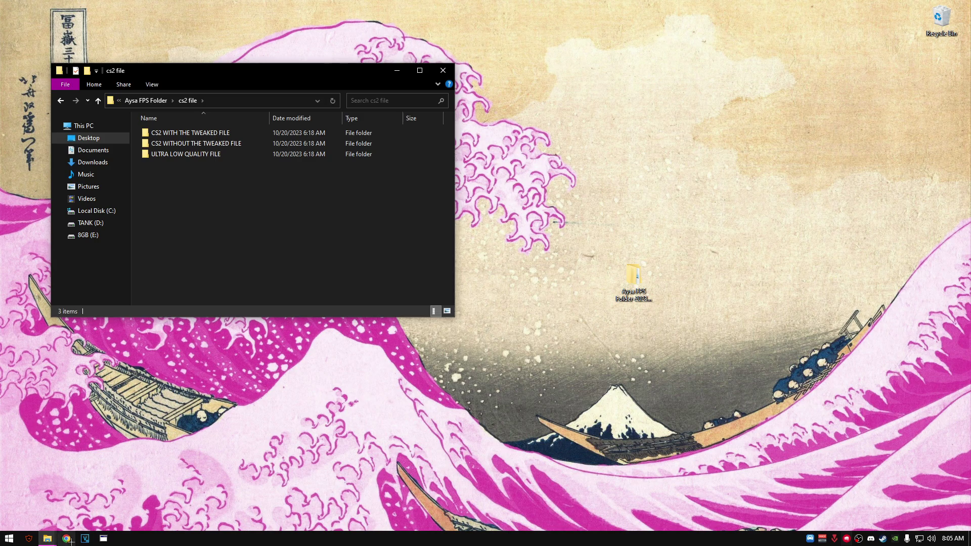
Open a second File Explorer window at the userdata folder under C:\Program Files (x86)\Steam and place it beside the first.
middle_click(47, 538)
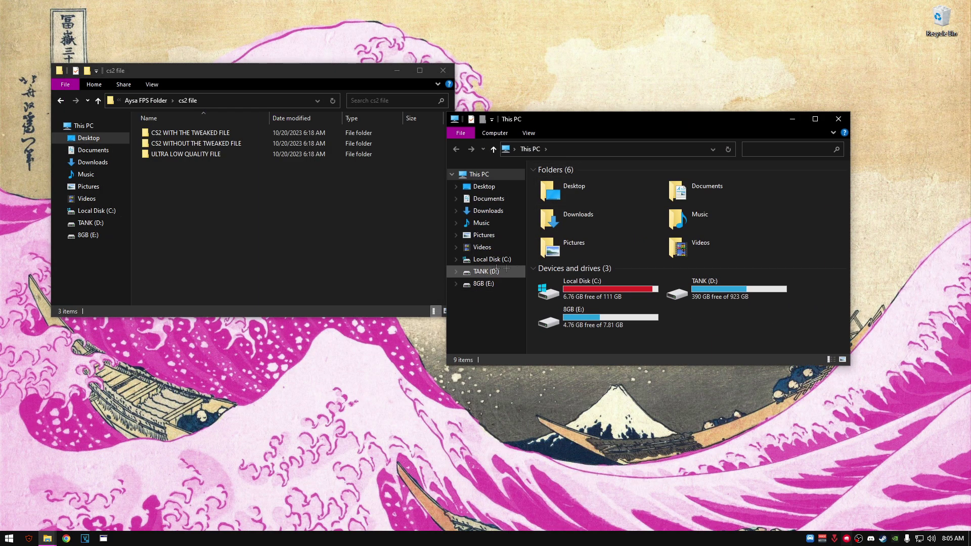
double_click(582, 287)
double_click(577, 192)
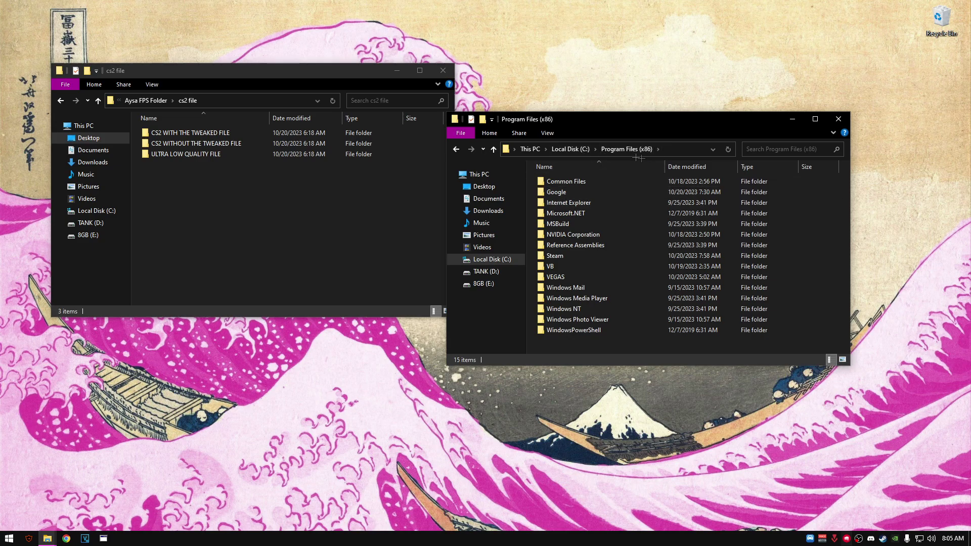
double_click(562, 256)
scroll(569, 259, "down", 5)
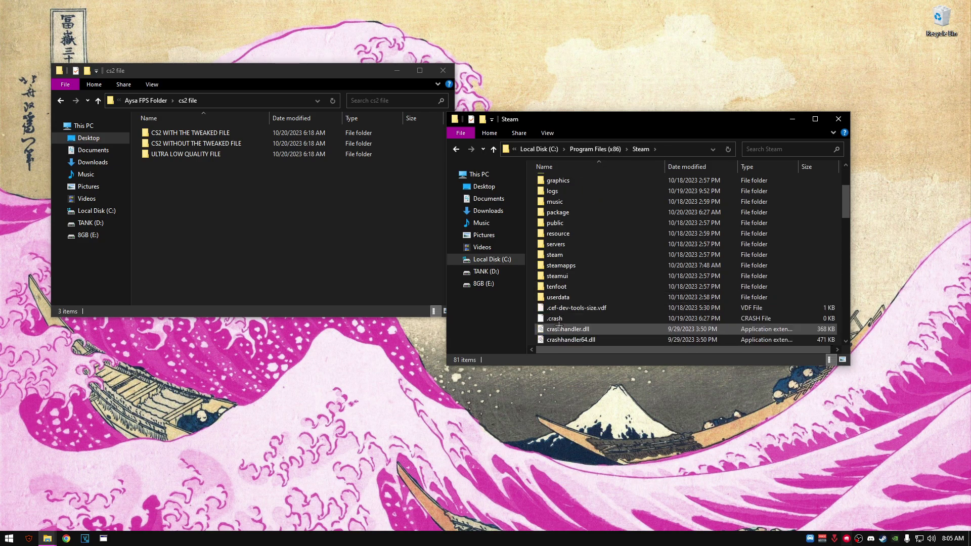
double_click(564, 268)
left_click_drag(610, 122, 615, 83)
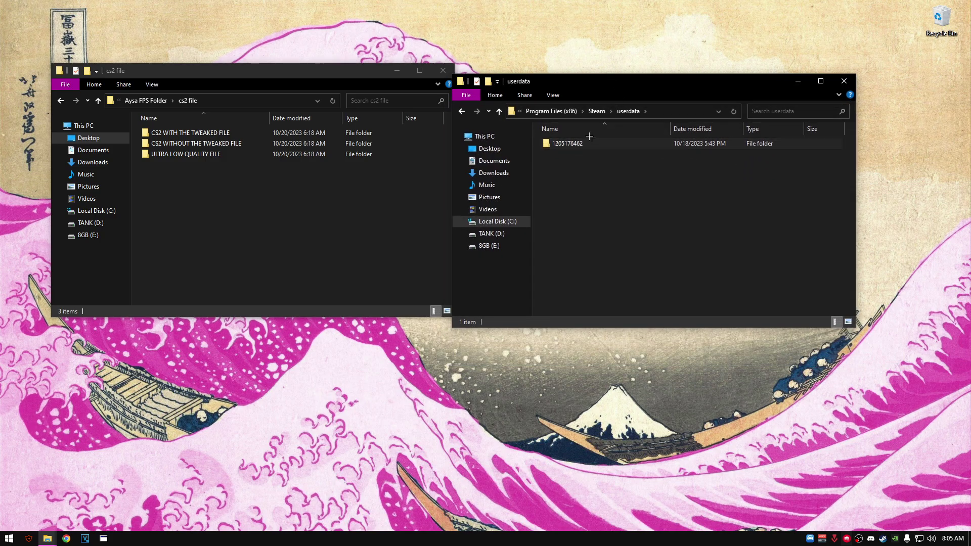
Switch to Steam and examine the "Who can send me Trade Offers?" page of the inventory for the Trade URL.
right_click(882, 539)
left_click(852, 363)
mouse_move(568, 78)
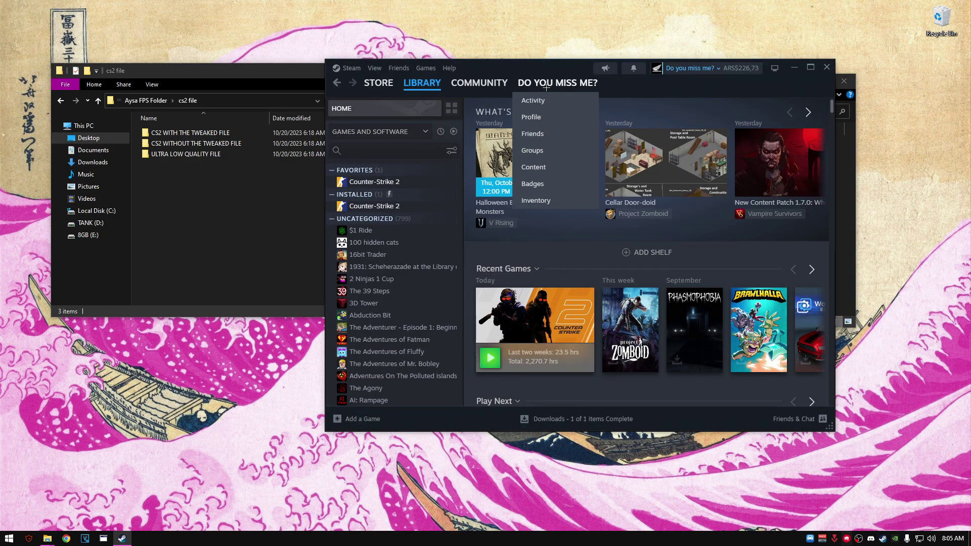
left_click(531, 201)
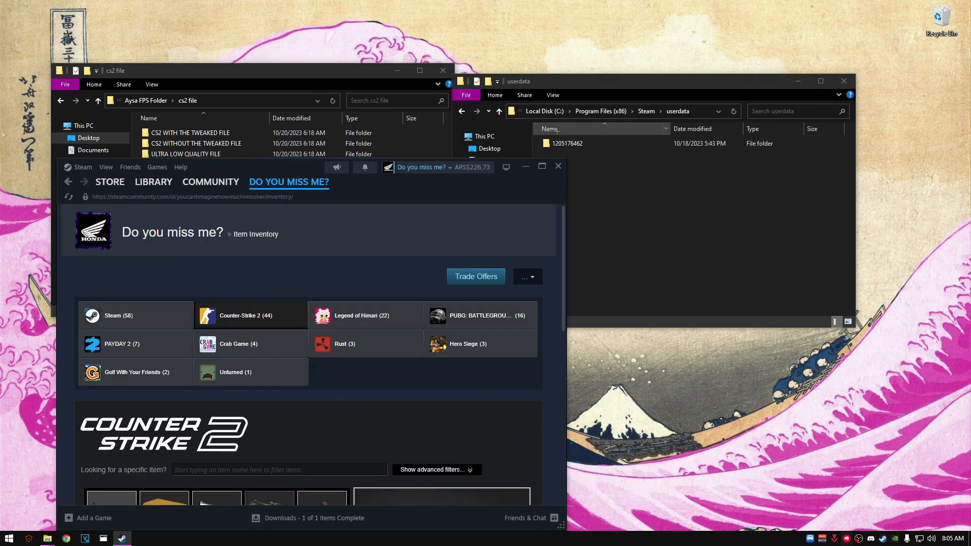
left_click_drag(304, 172, 254, 157)
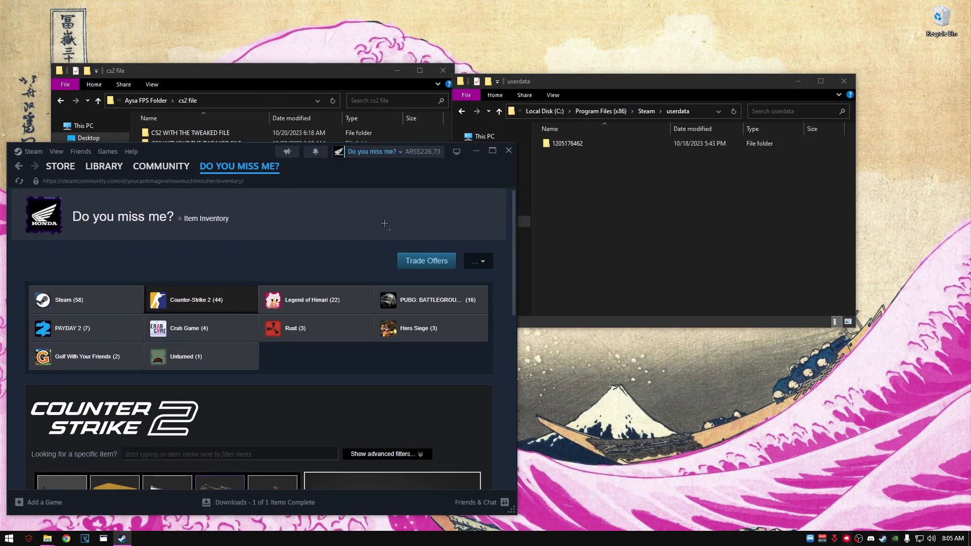
left_click(416, 259)
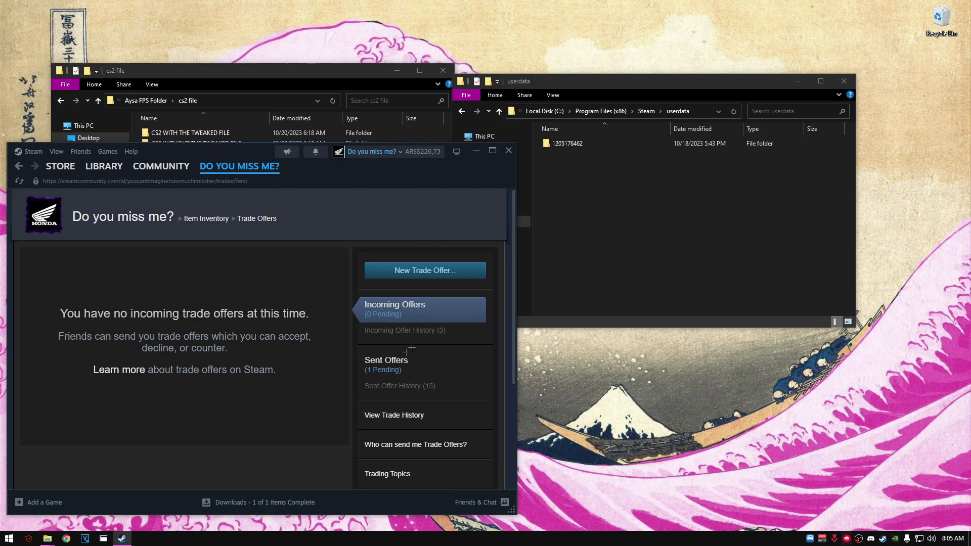
scroll(409, 349, "down", 3)
scroll(400, 369, "up", 2)
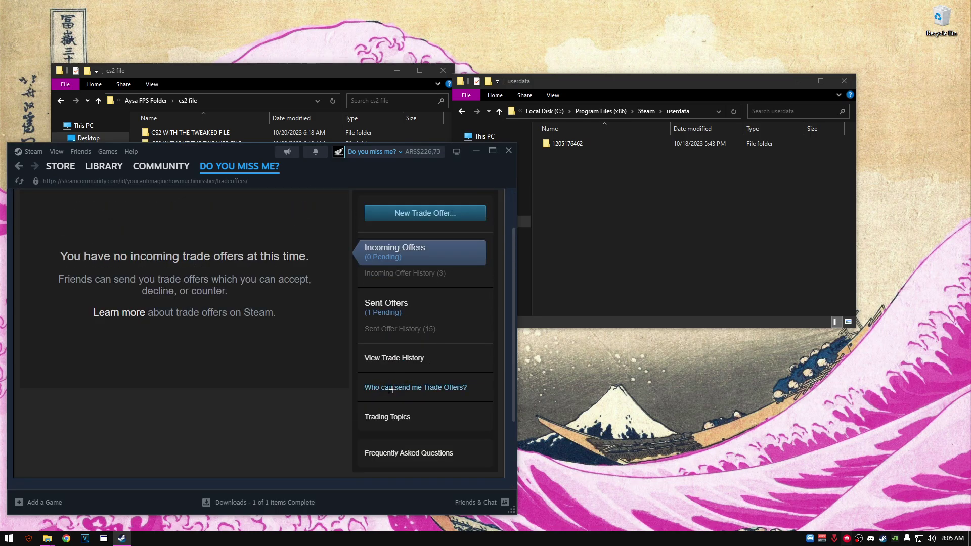
left_click(434, 388)
scroll(249, 400, "down", 3)
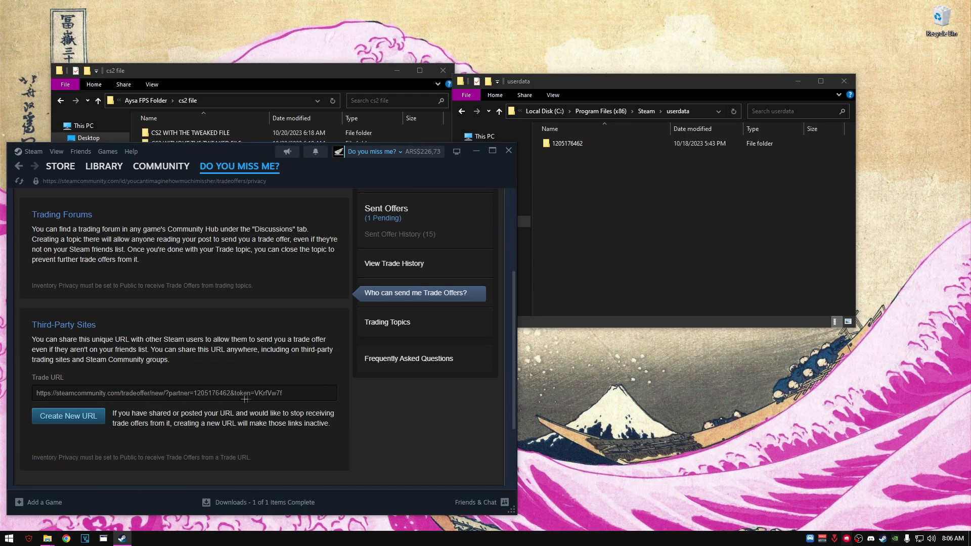
Compare the partner number in the Trade URL with the account folder name in userdata, and close the Steam window.
left_click(196, 393)
left_click_drag(170, 394, 230, 391)
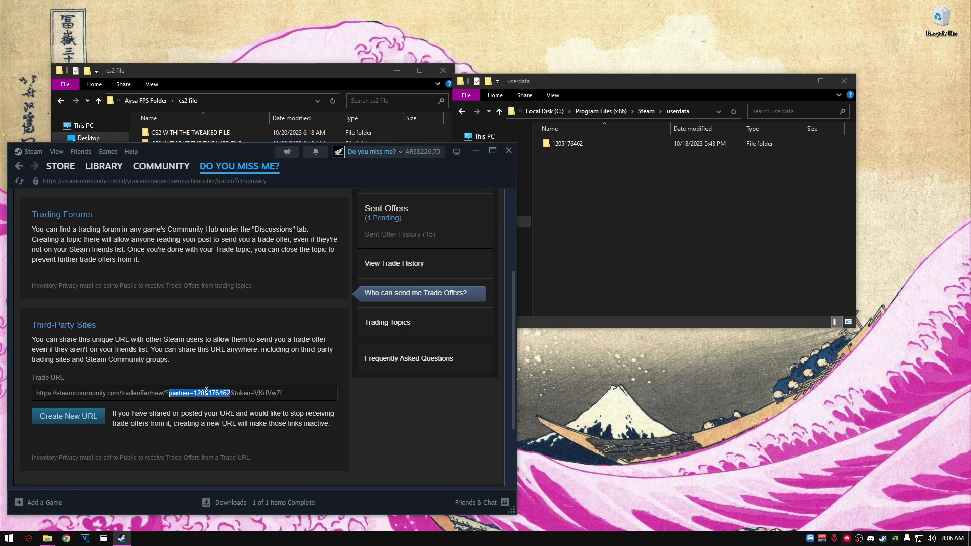
left_click_drag(632, 95, 693, 93)
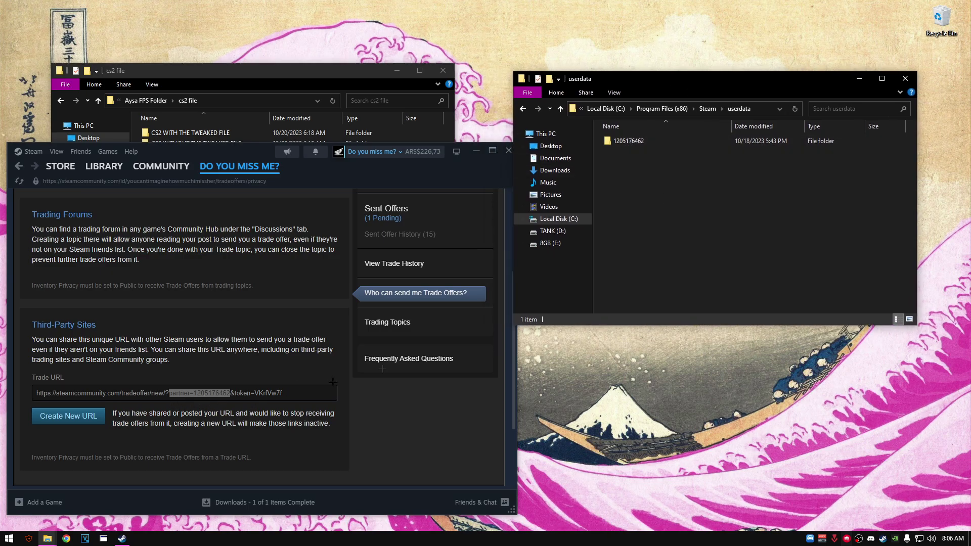
left_click(509, 150)
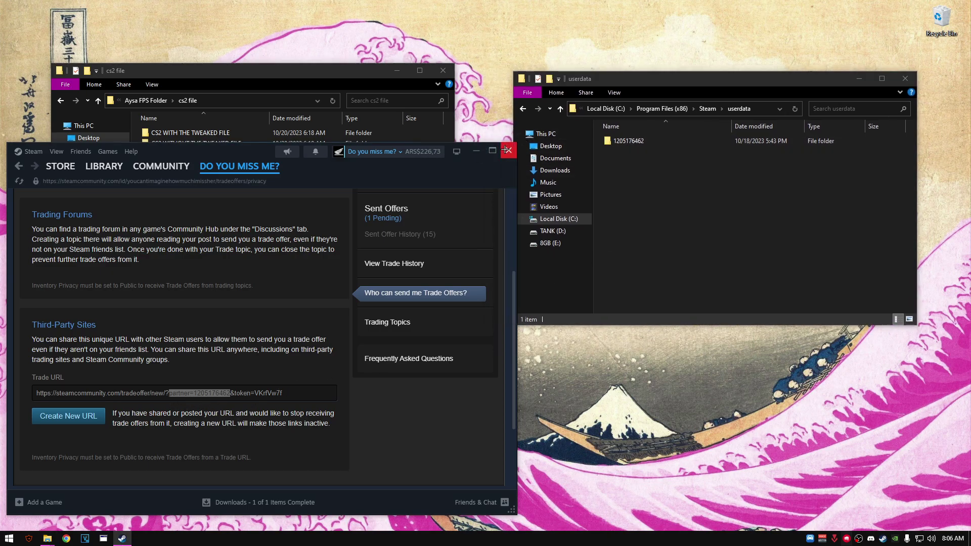
Open cs2_video.txt from the account's 730\local\cfg folder in Notepad and place it beside the cs2 file window.
double_click(628, 141)
double_click(627, 151)
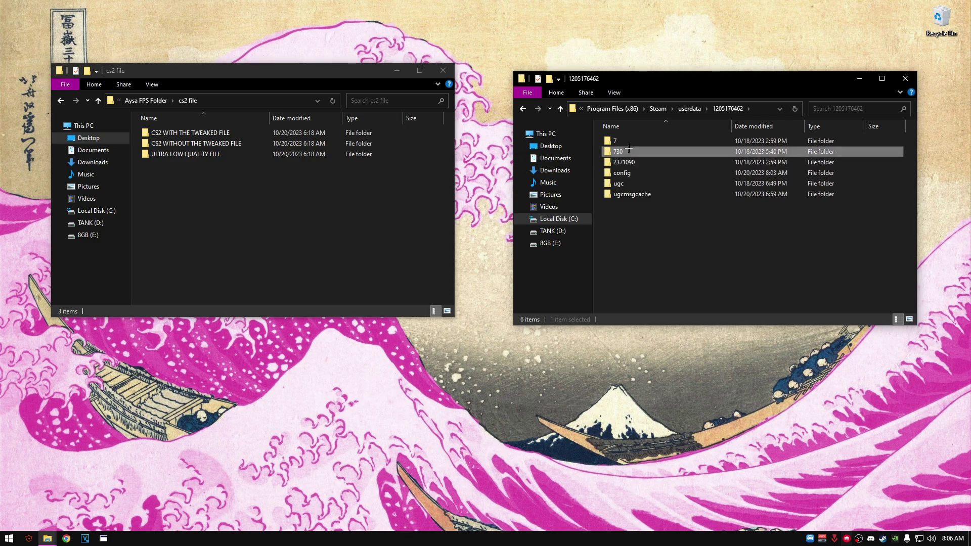
double_click(635, 141)
double_click(635, 140)
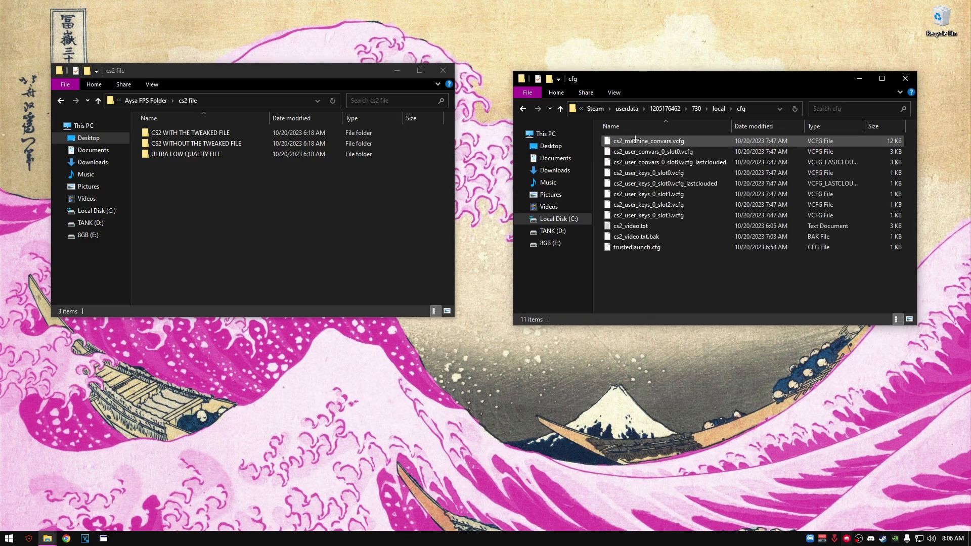
double_click(620, 225)
left_click_drag(596, 89, 644, 91)
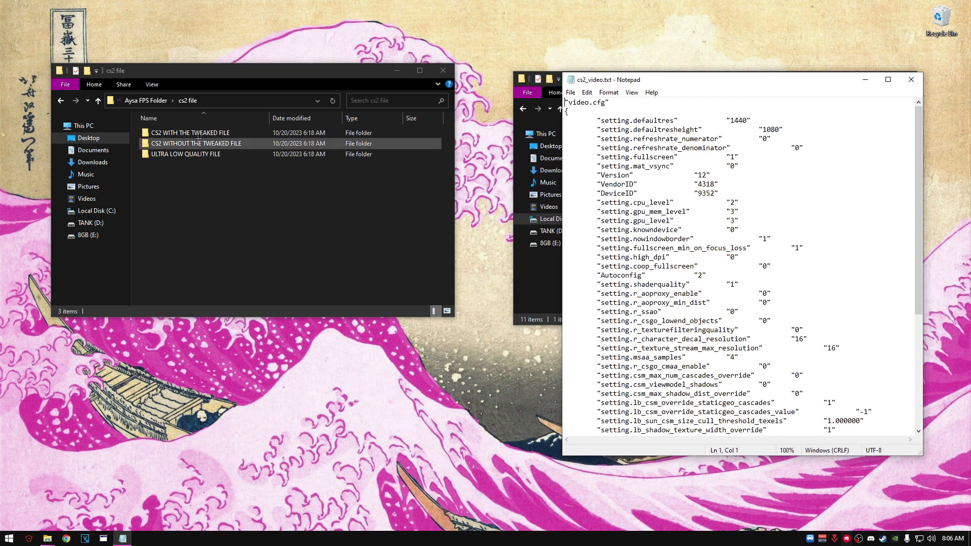
Open cs2_video.txt from the ULTRA LOW QUALITY FILE folder and place it next to the account's own cs2_video.txt.
double_click(159, 155)
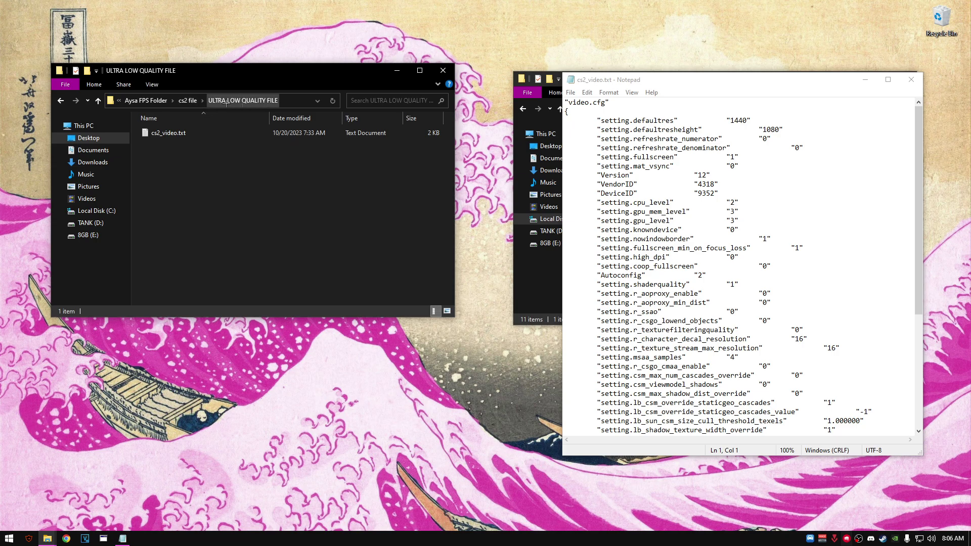
left_click(169, 134)
double_click(169, 134)
left_click_drag(268, 84, 219, 84)
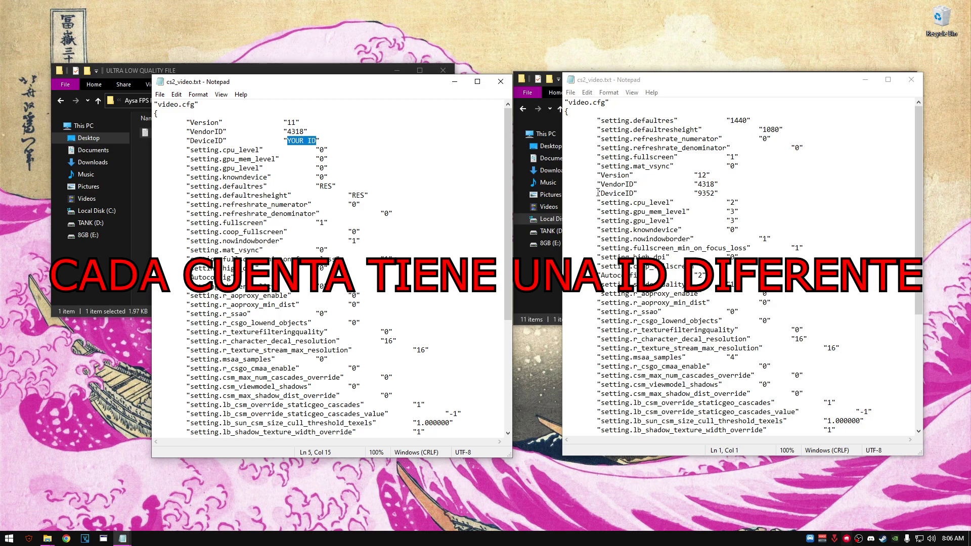
Replace the YOUR ID placeholder in the ultra low quality file with the DeviceID 9352 copied from the account's cs2_video.txt.
left_click_drag(597, 192, 635, 193)
left_click(721, 192)
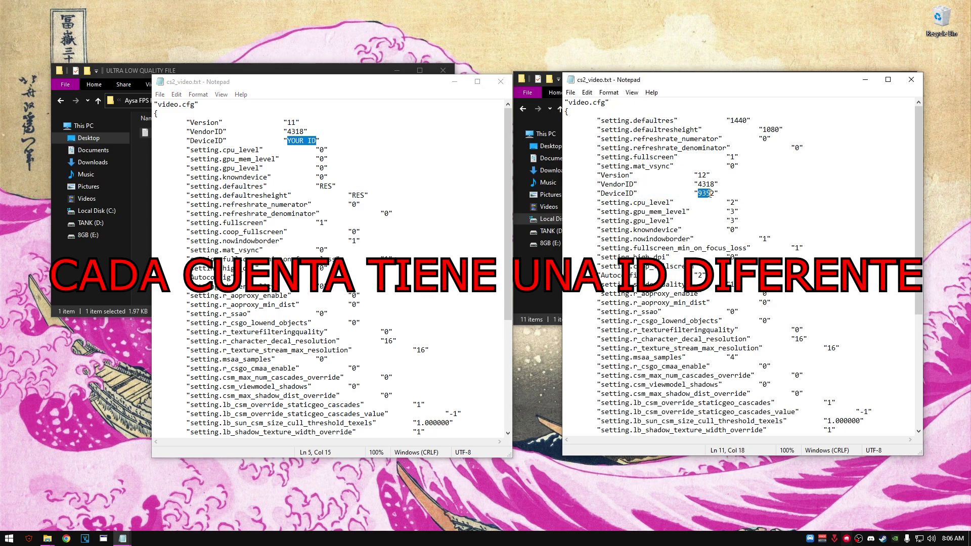
right_click(715, 193)
left_click(728, 216)
right_click(297, 142)
left_click(313, 185)
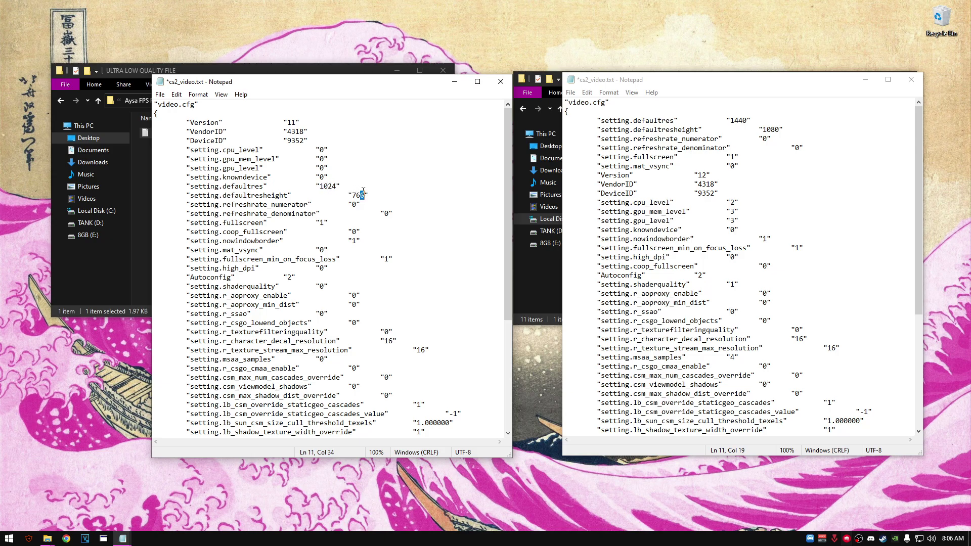
Save and close the edited ultra low quality cs2_video.txt, and close the account's own cs2_video.txt without saving.
left_click(501, 81)
left_click(448, 289)
left_click(911, 80)
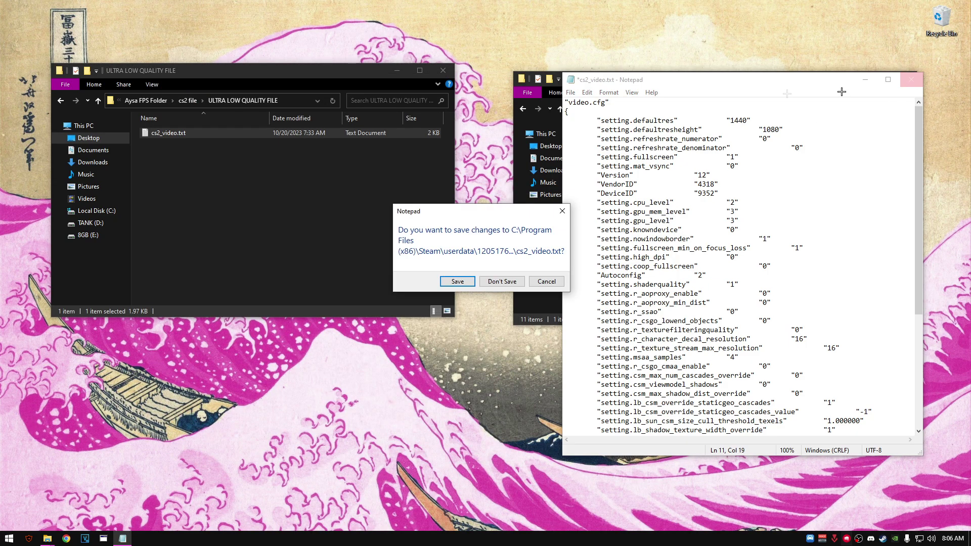
left_click(498, 281)
Try to copy the edited cs2_video.txt into the account's 730\local\cfg folder, and close both folder windows.
left_click_drag(162, 133, 641, 274)
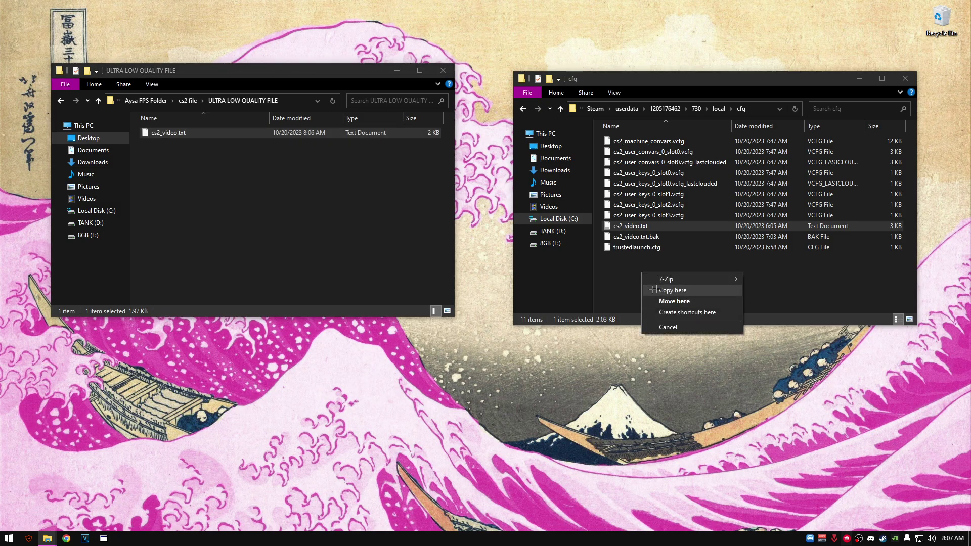
left_click(673, 291)
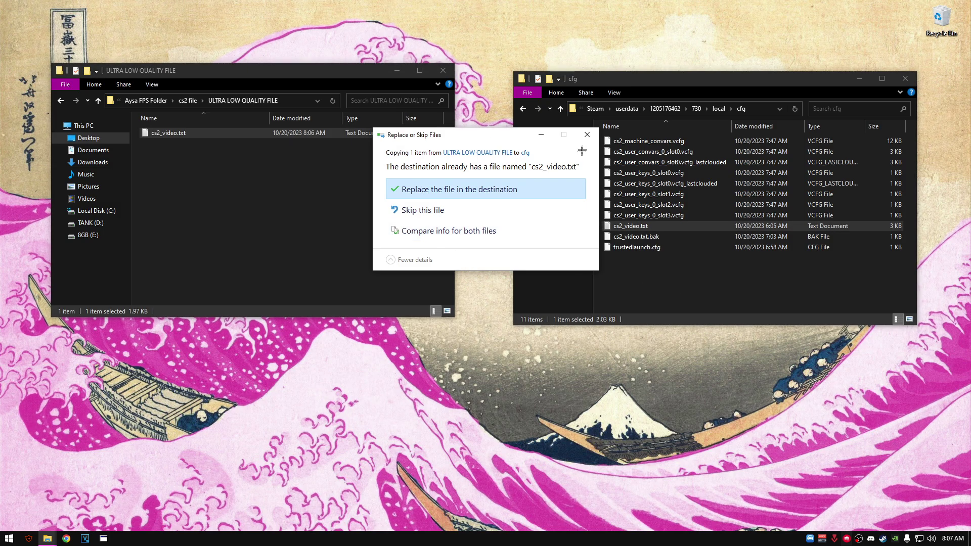
left_click(587, 135)
left_click(905, 79)
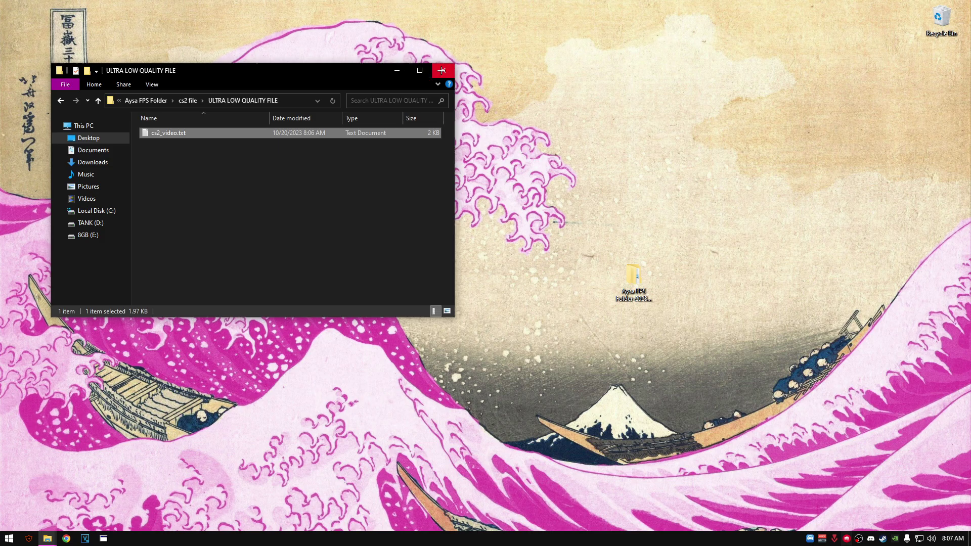
left_click(441, 70)
Open Steam's Interface settings and set the Start Up Location to Library.
right_click(882, 540)
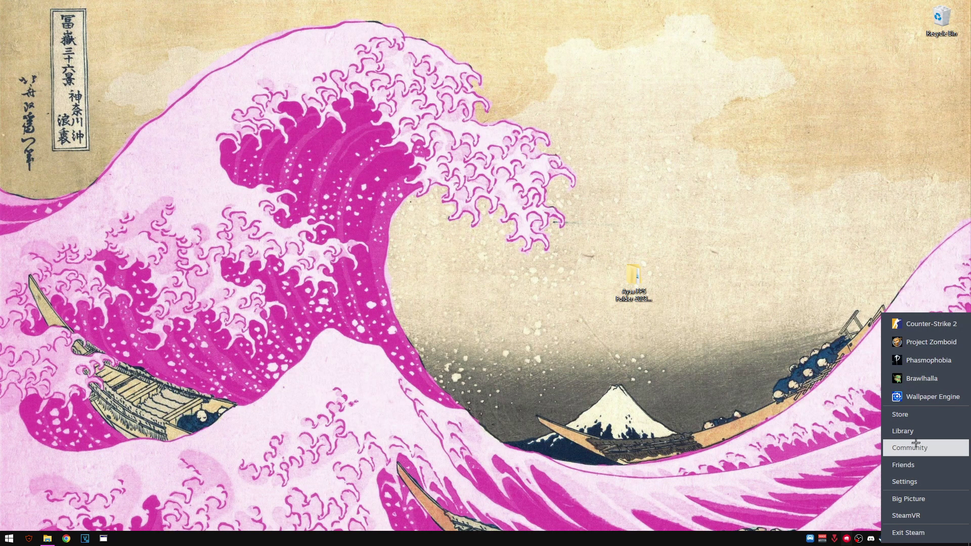
left_click(856, 443)
left_click_drag(17, 153, 224, 142)
left_click(221, 136)
left_click(231, 236)
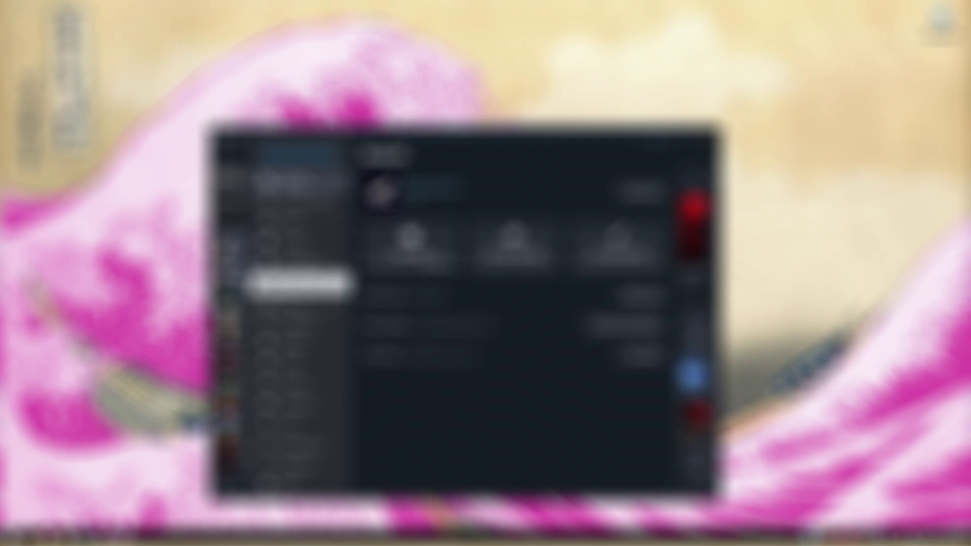
left_click(308, 287)
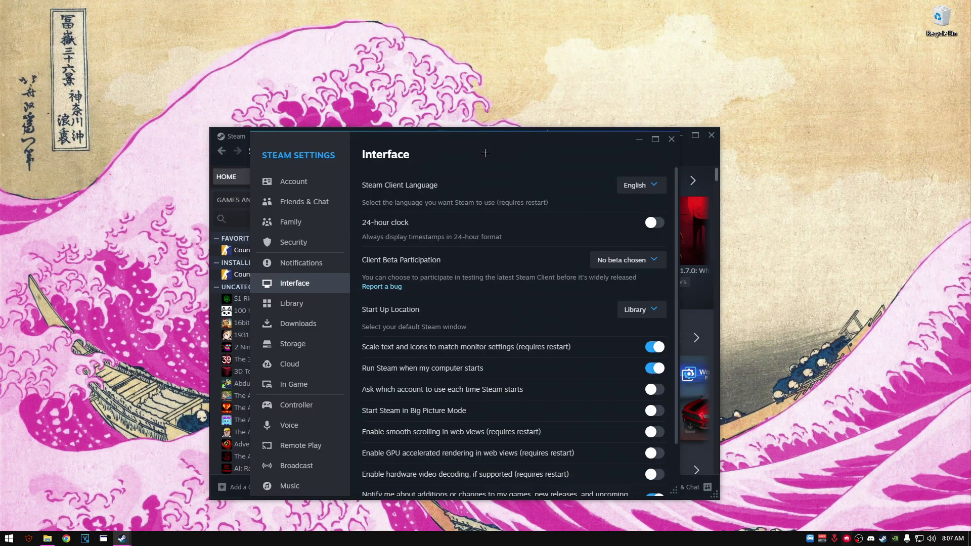
left_click_drag(485, 153, 468, 84)
left_click(627, 252)
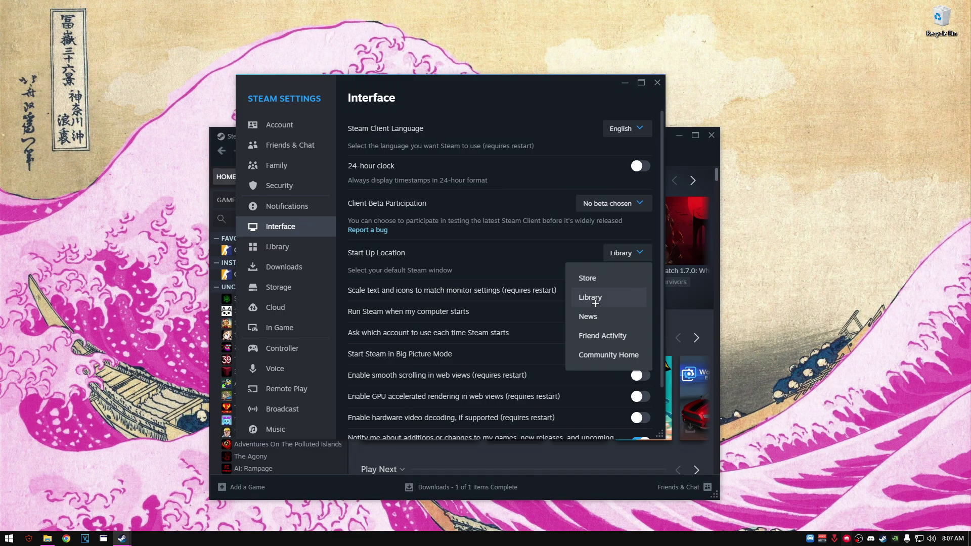
left_click(622, 298)
Switch smooth scrolling in web views on and back off, postponing the Steam restart each time.
scroll(498, 282, "down", 1)
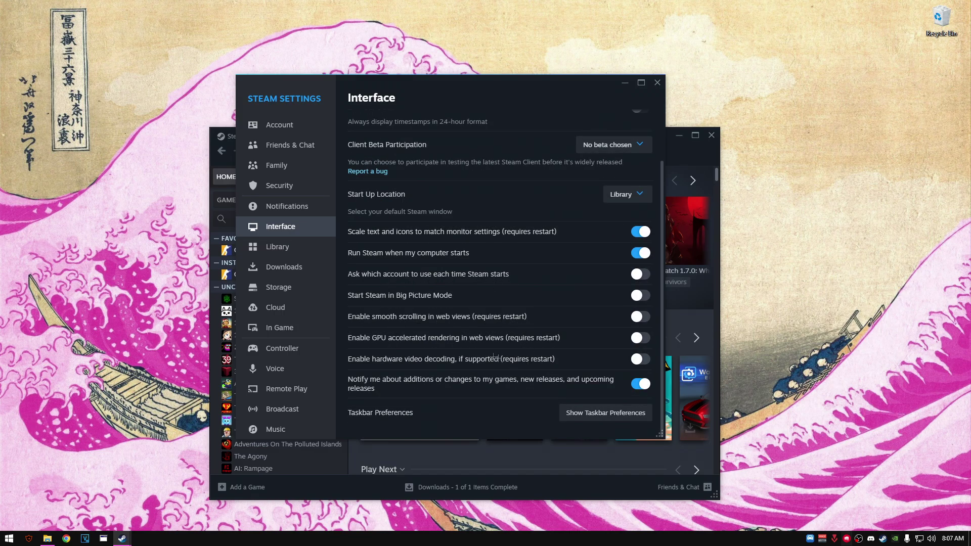
left_click(641, 317)
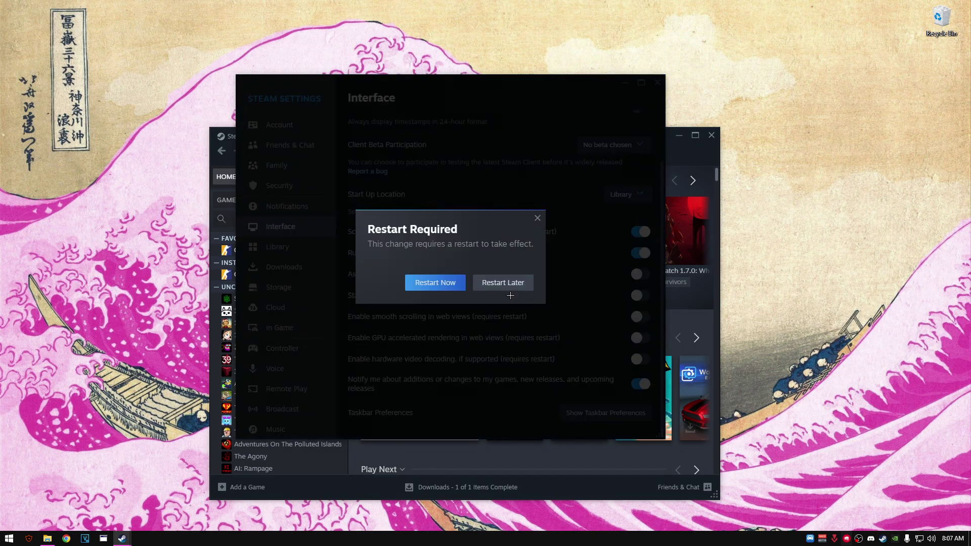
left_click(503, 283)
left_click(625, 317)
left_click(506, 282)
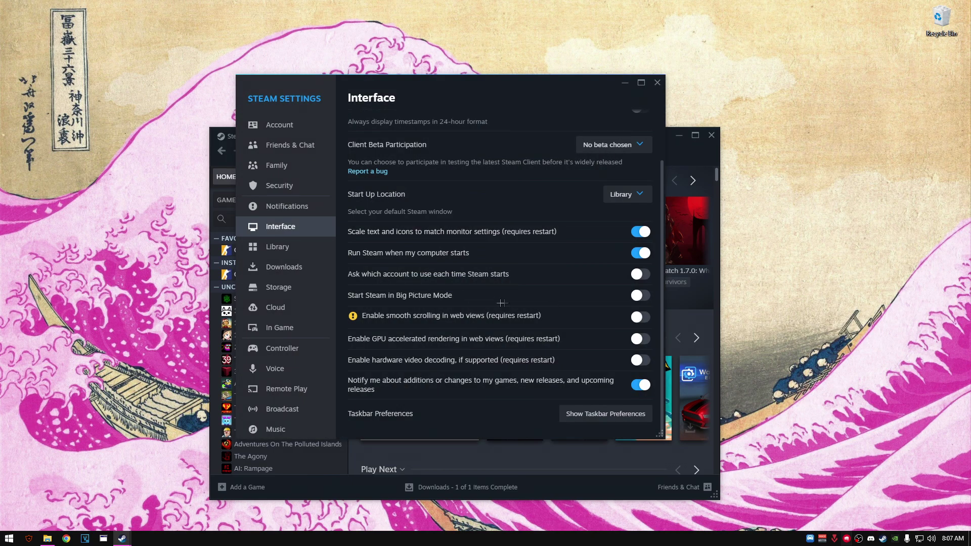
Review Steam's Library and Downloads settings, including the list of available download regions.
left_click(300, 247)
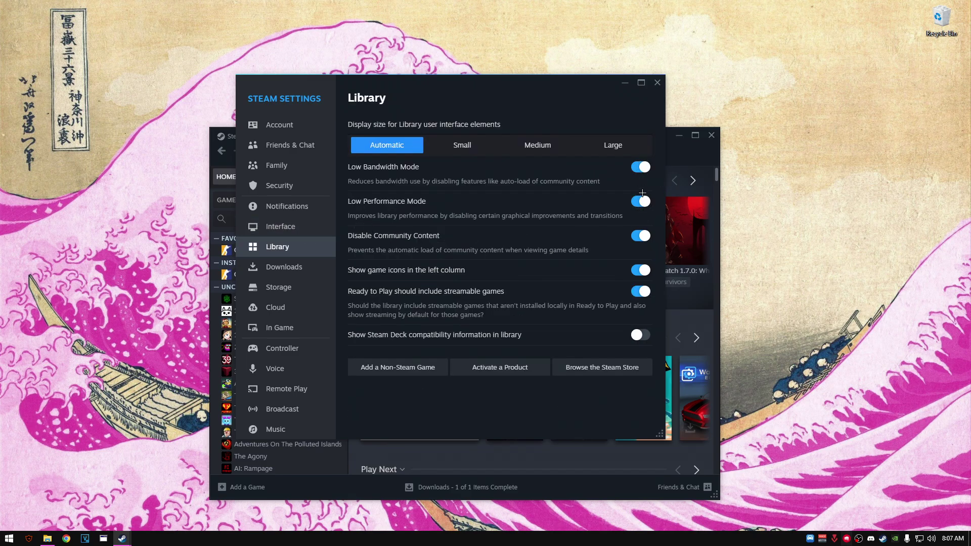
left_click(292, 267)
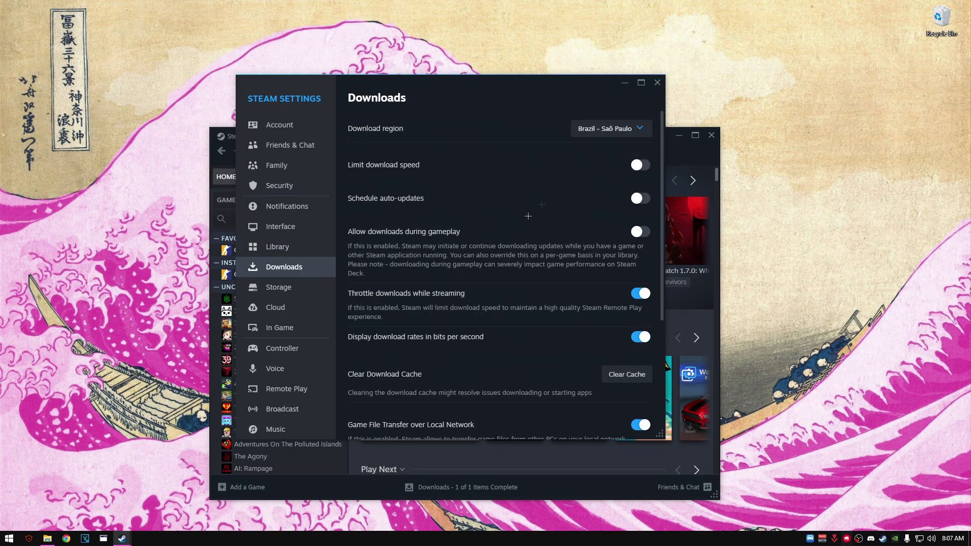
left_click(607, 128)
scroll(628, 182, "down", 5)
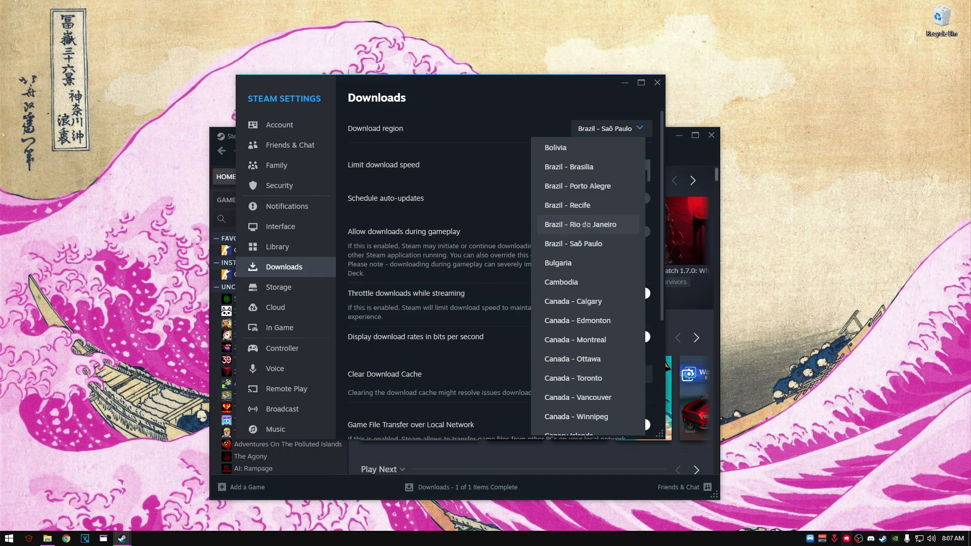
left_click(466, 202)
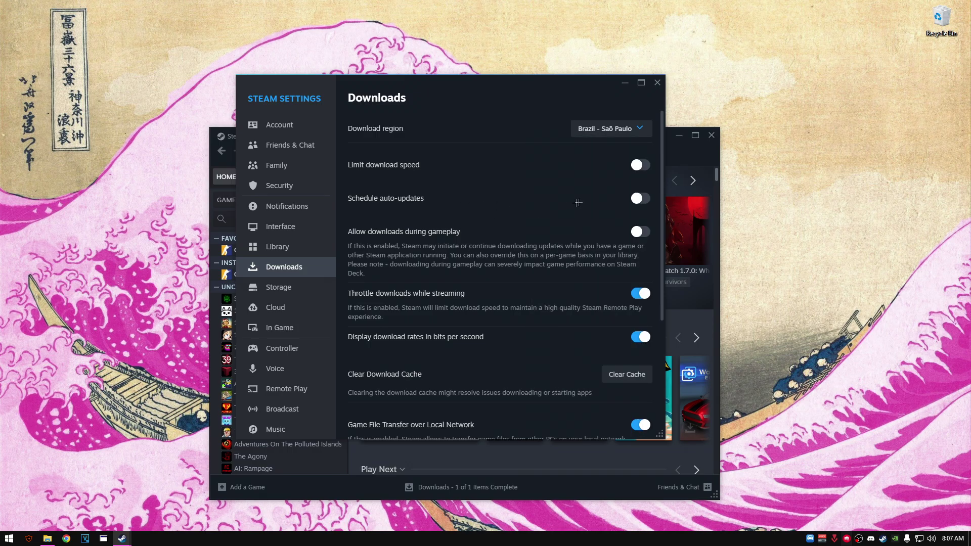
Check the Remote Play settings, set the broadcast privacy setting to Broadcasting disabled, and close Steam's settings.
left_click(284, 390)
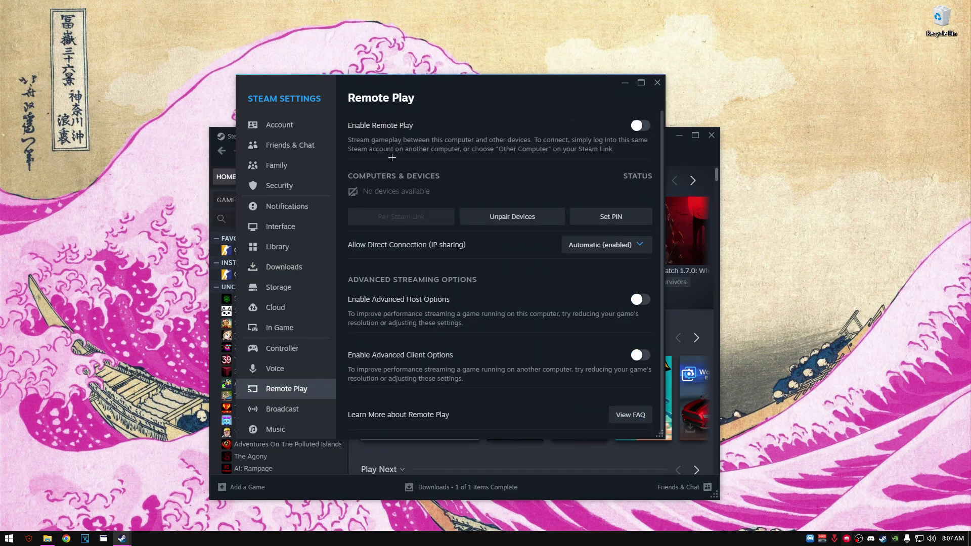
left_click(281, 408)
left_click(595, 148)
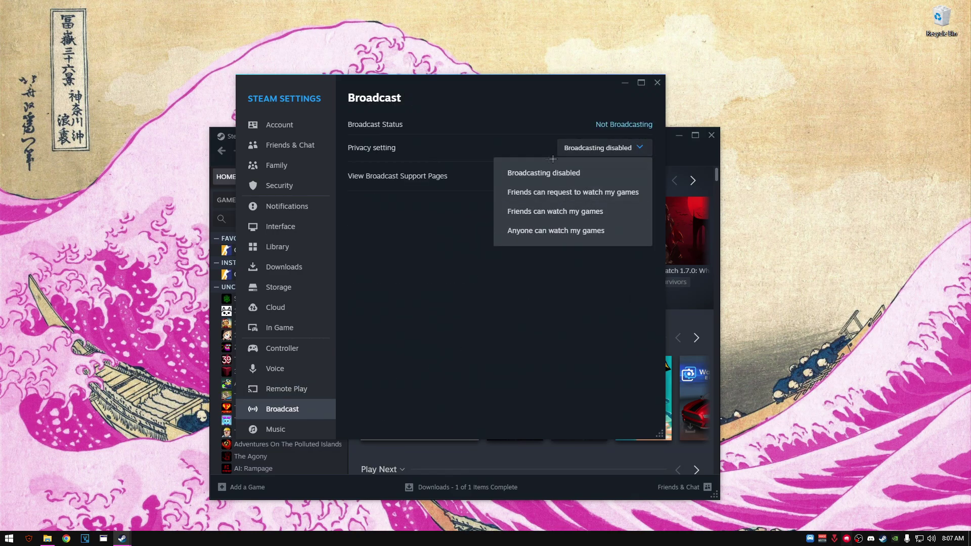
left_click(530, 172)
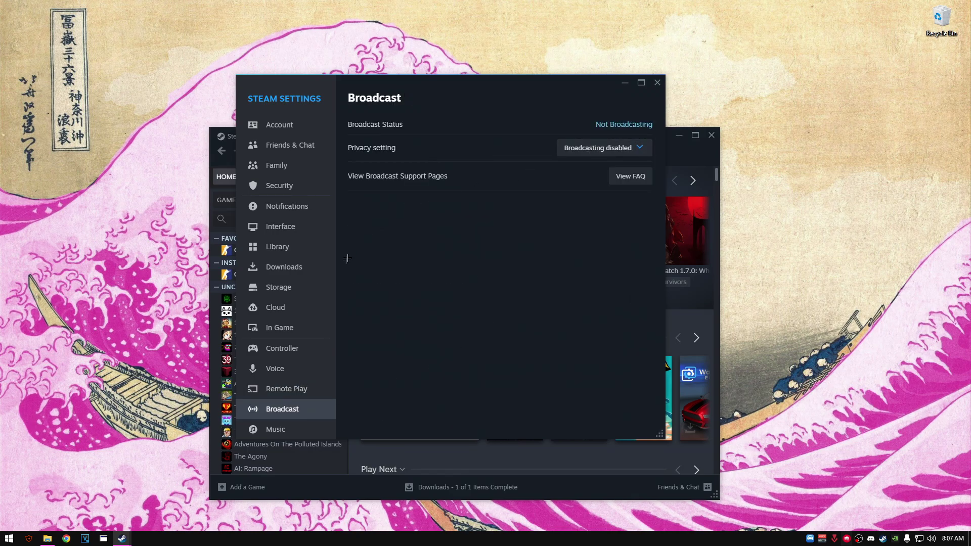
left_click(658, 82)
Open the Counter-Strike 2 properties in the Steam library and examine the game's launch options.
right_click(273, 274)
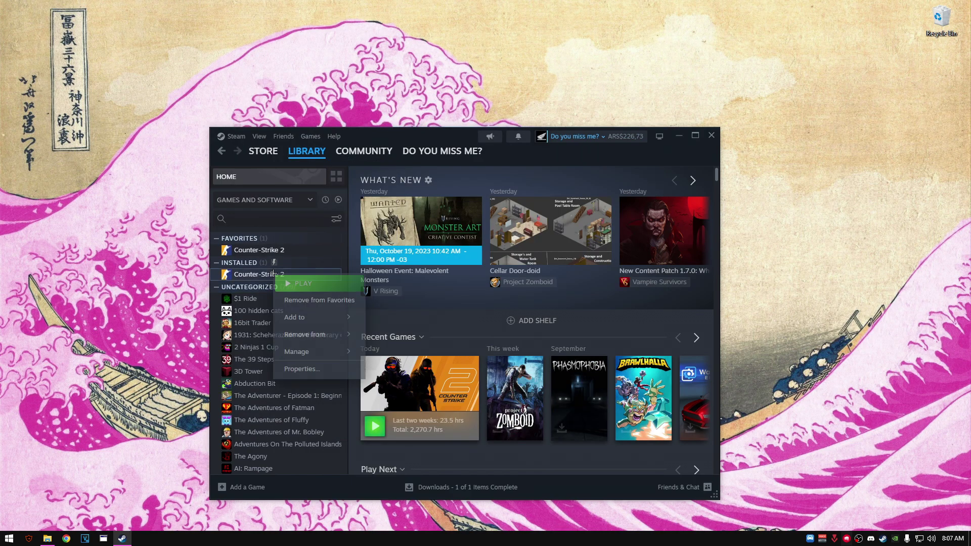
left_click(318, 369)
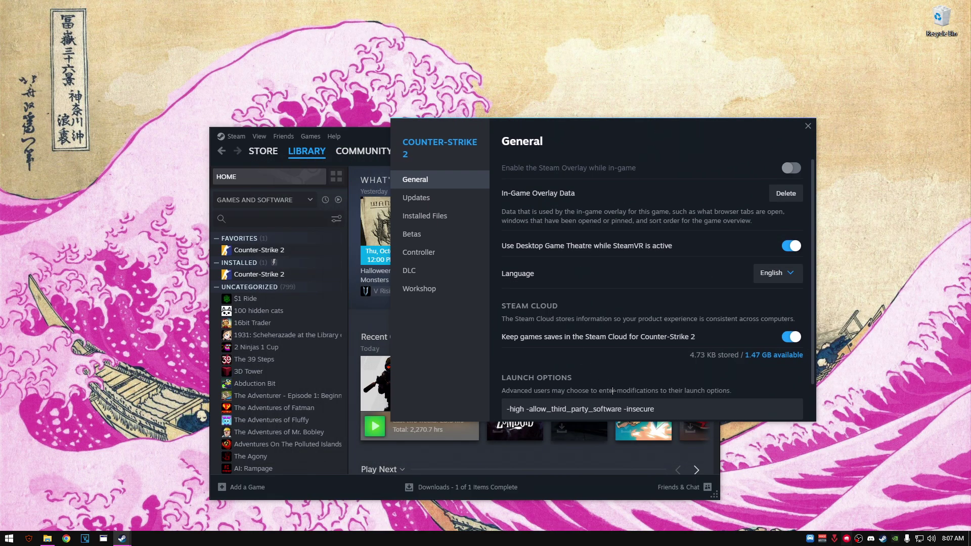
scroll(662, 375, "down", 1)
left_click_drag(524, 370, 508, 372)
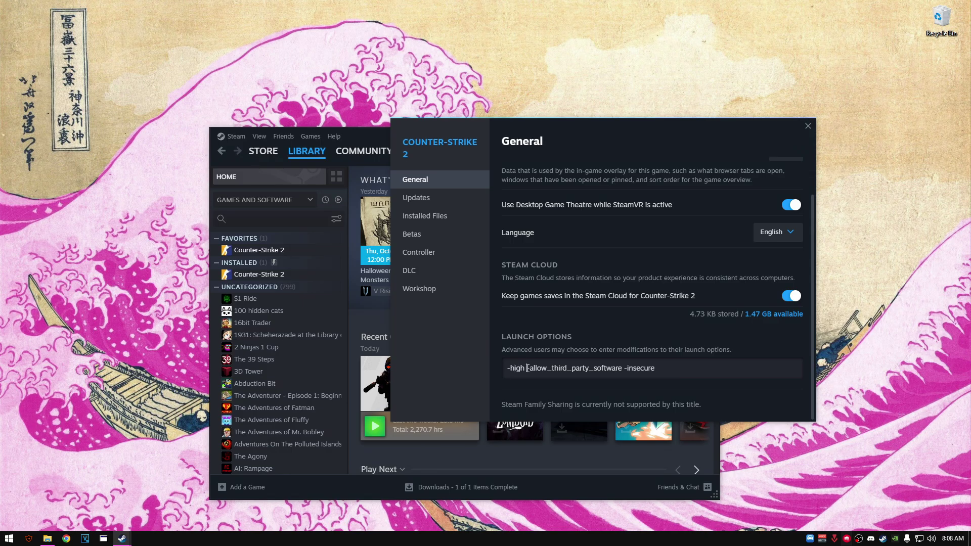
left_click(623, 368)
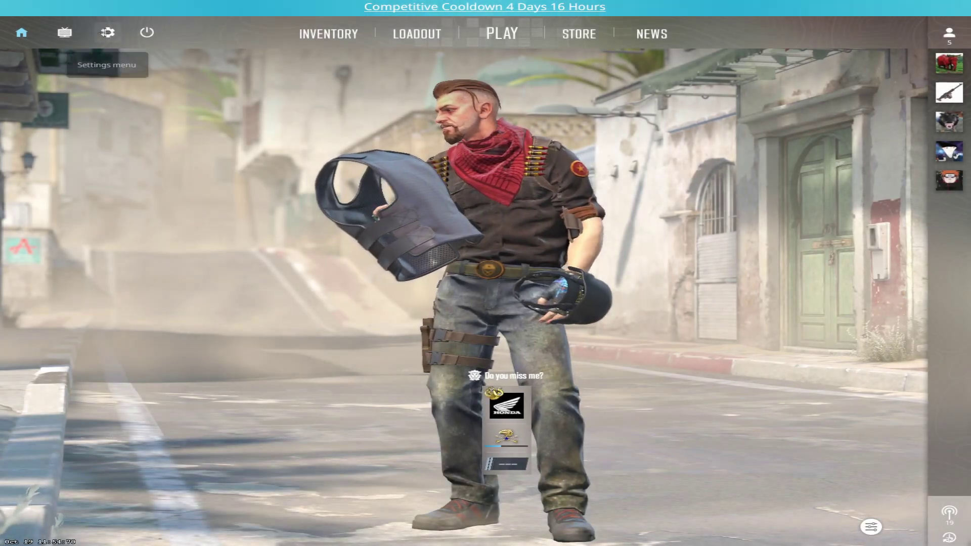
Open the settings in Counter-Strike 2 and examine the basic and advanced video options.
left_click(108, 32)
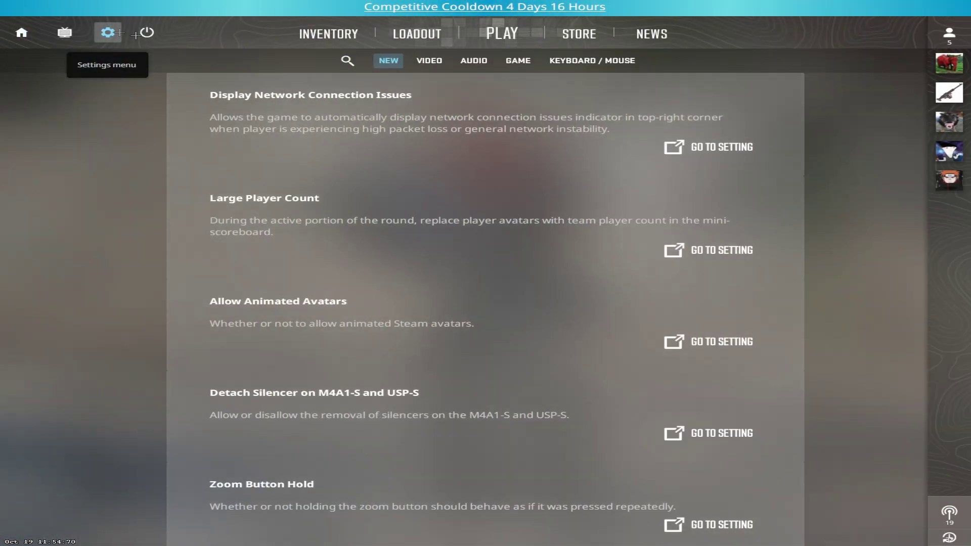
left_click(420, 60)
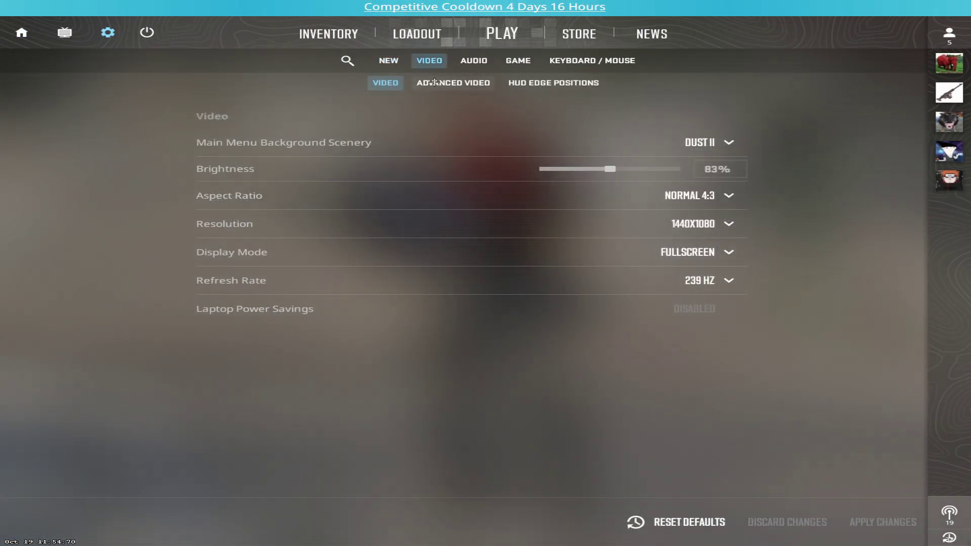
left_click(453, 82)
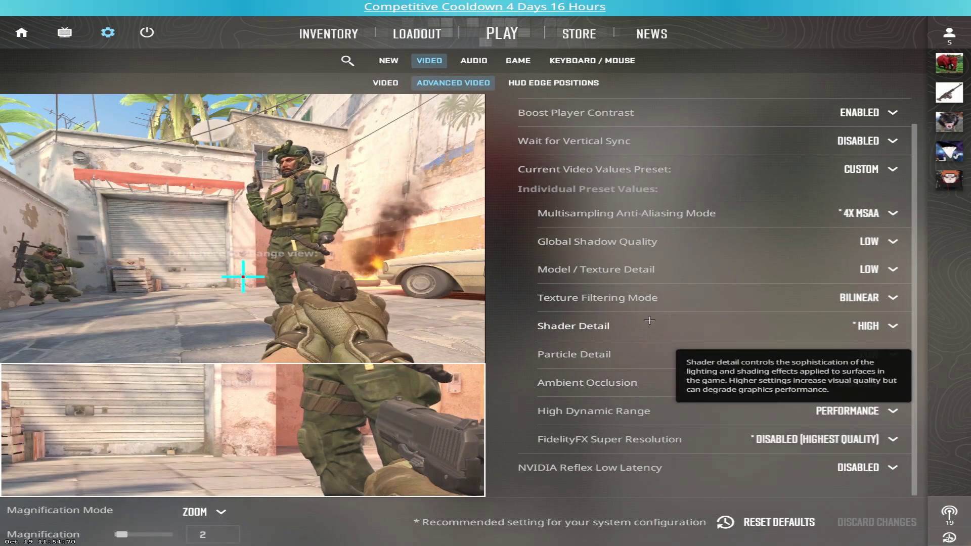
scroll(652, 283, "up", 1)
left_click(386, 85)
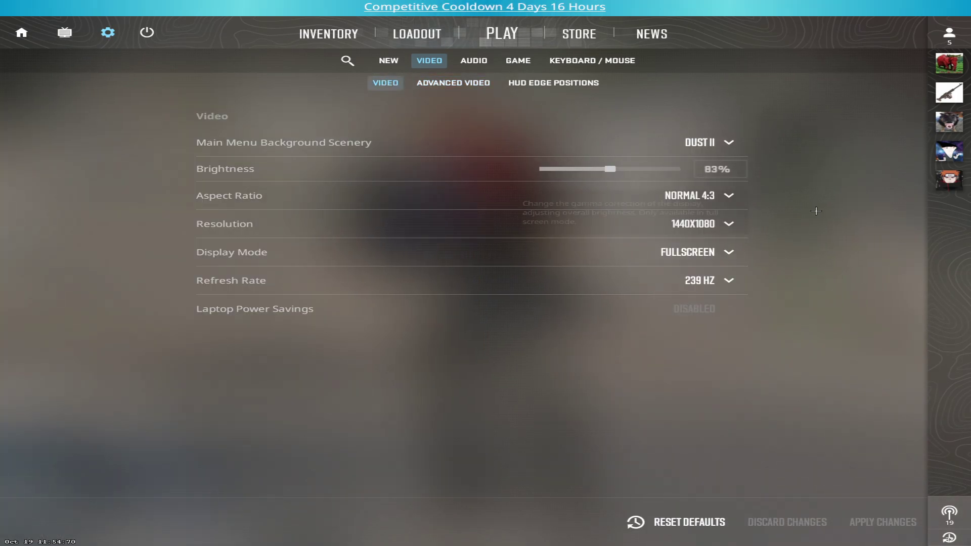
left_click(453, 83)
left_click(382, 84)
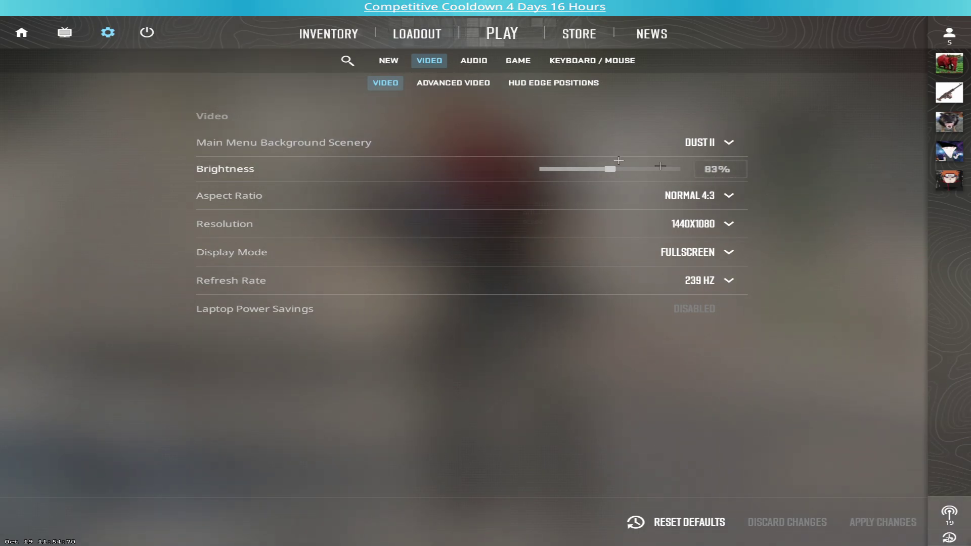
In the audio settings, select the Smooth EQ profile and set L/R Isolation to 53%.
left_click(476, 61)
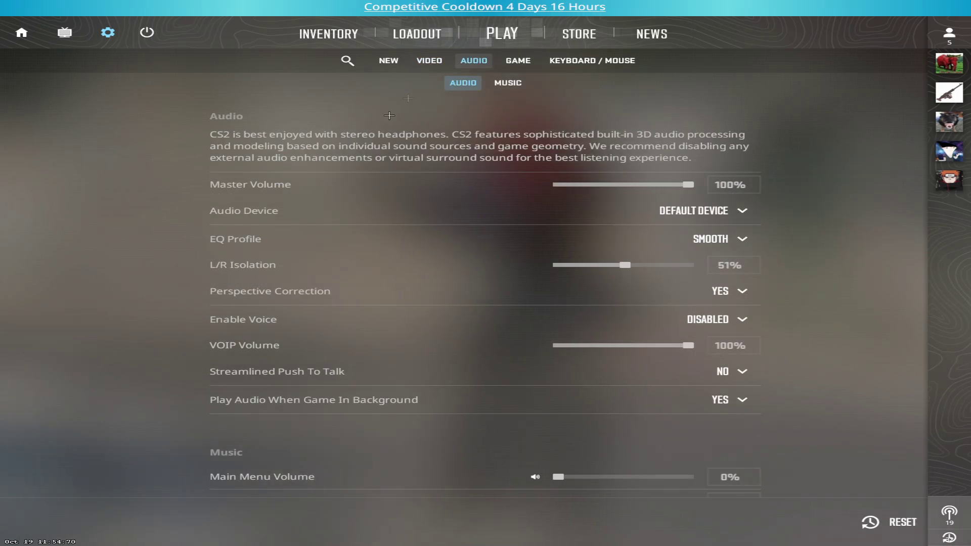
scroll(303, 167, "down", 1)
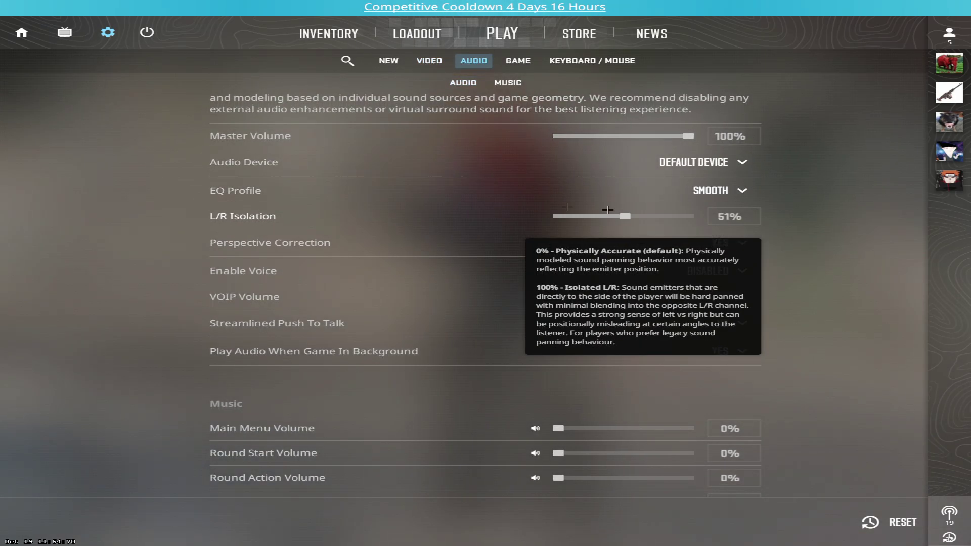
scroll(733, 228, "up", 1)
left_click(713, 239)
left_click(711, 299)
left_click_drag(626, 265, 632, 266)
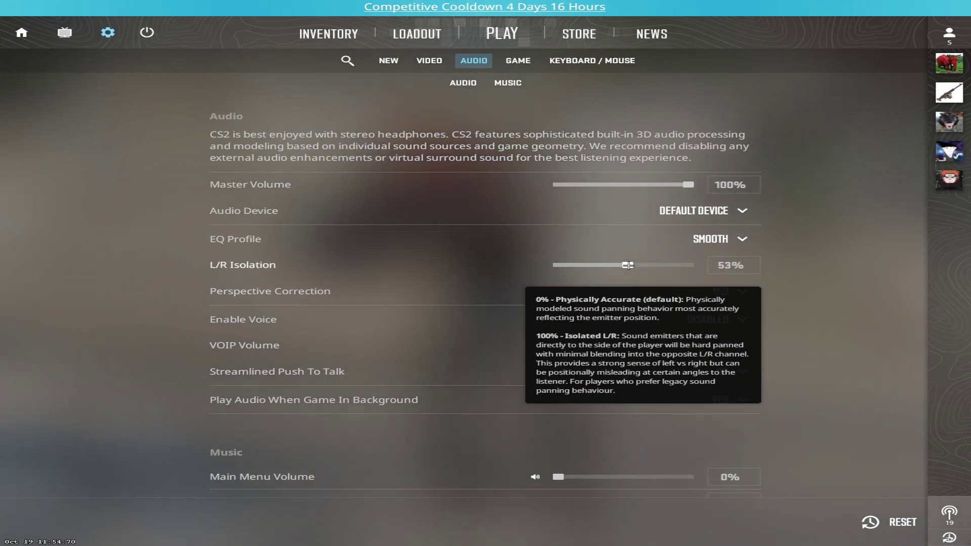
Set Perspective Correction to Yes and Streamlined Push To Talk to No in the audio settings.
left_click(729, 290)
left_click(732, 315)
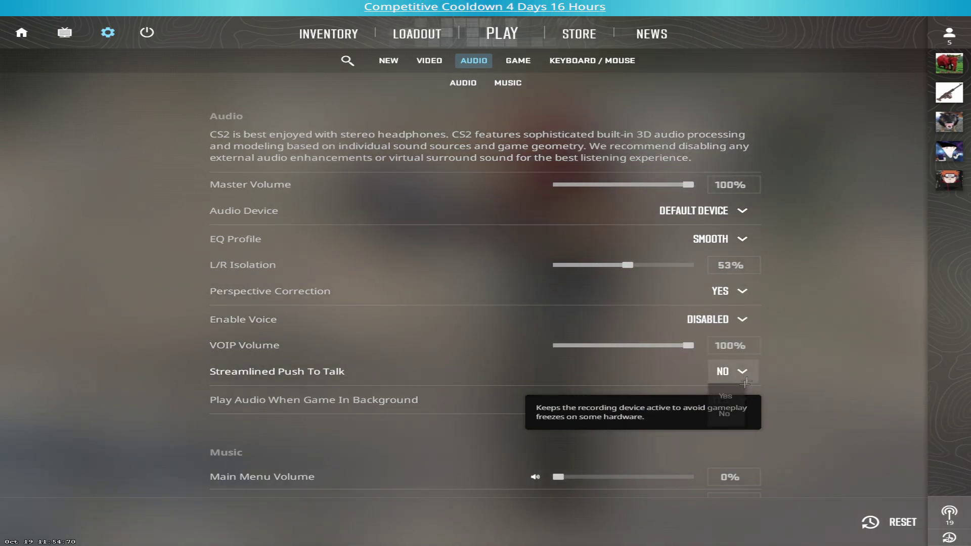
left_click(728, 400)
left_click(724, 405)
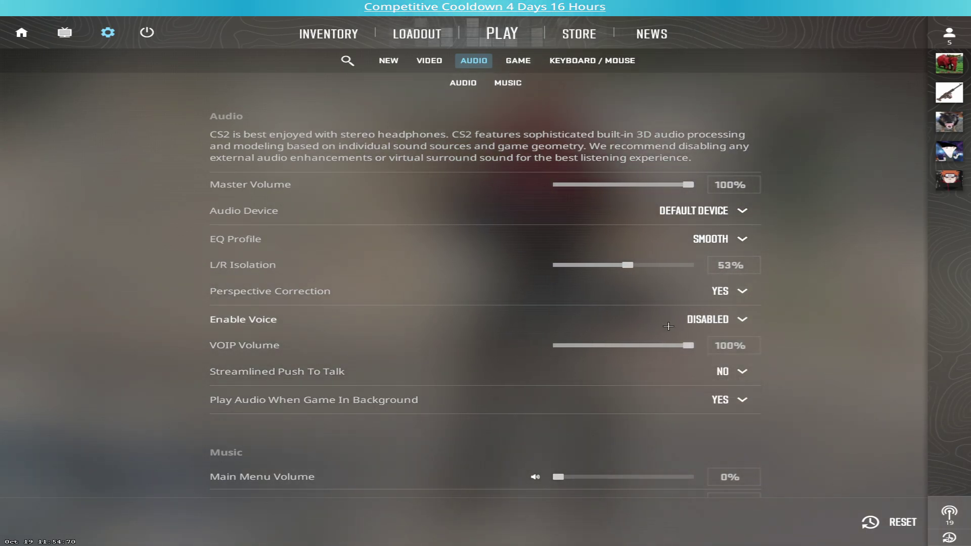
left_click(728, 372)
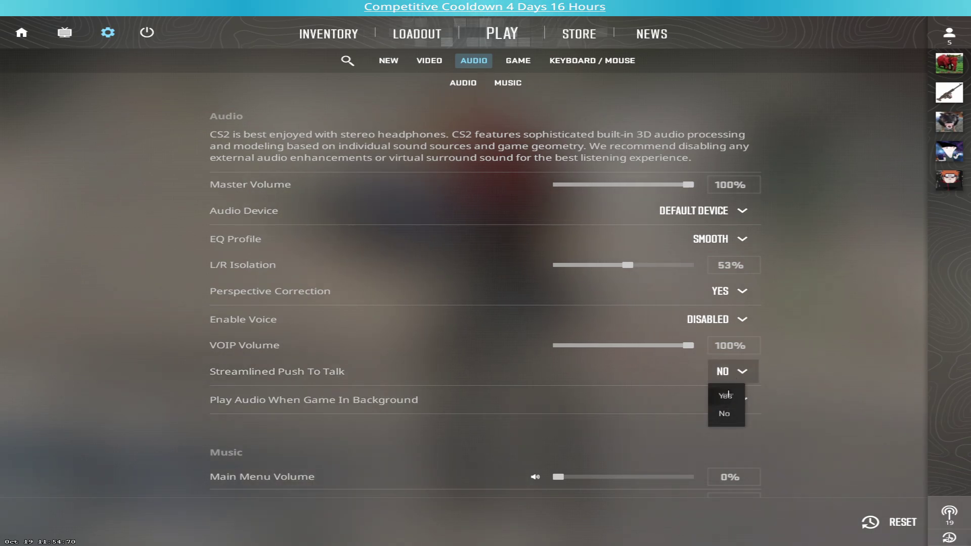
left_click(725, 414)
In the team section of the game settings, set Show Team Positions In HUD to Off.
left_click(513, 59)
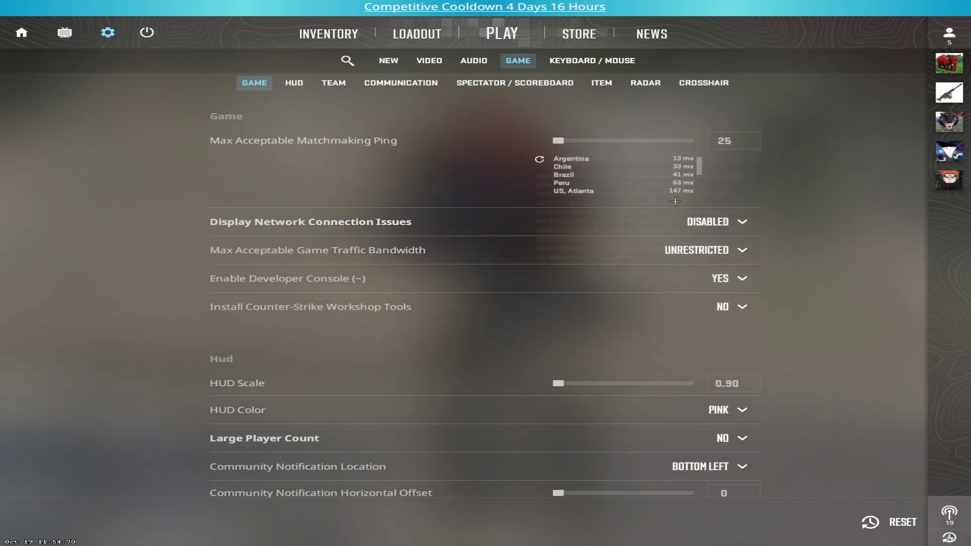
scroll(636, 324, "down", 1)
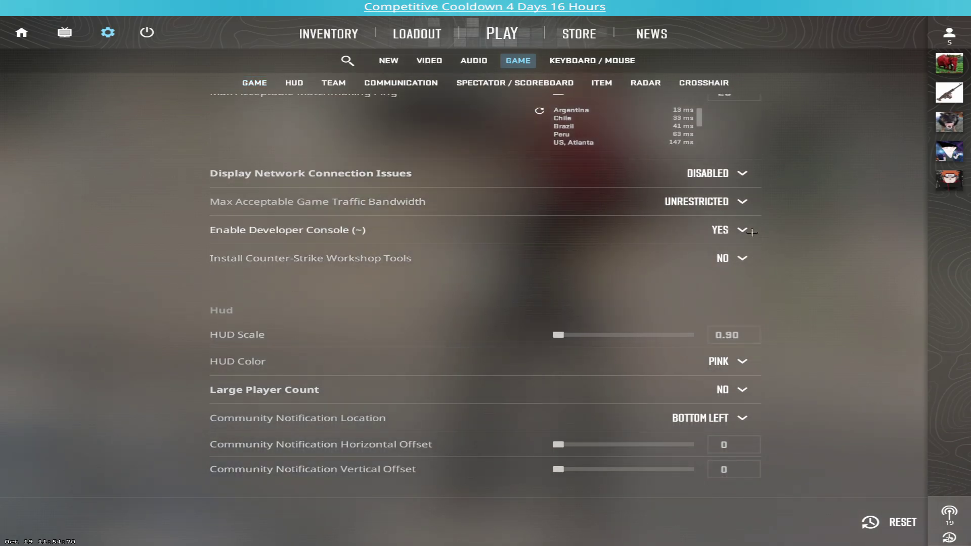
scroll(478, 284, "down", 2)
scroll(557, 293, "down", 6)
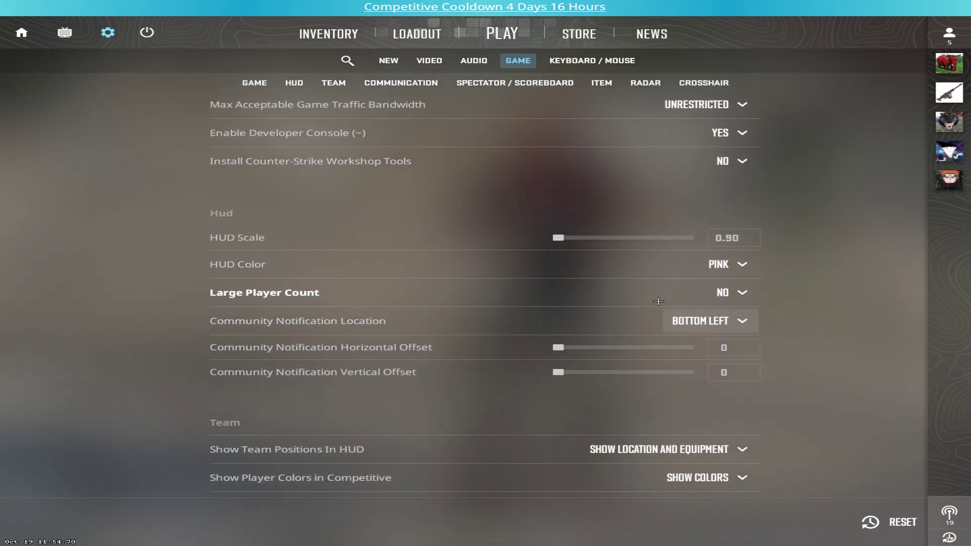
left_click(335, 84)
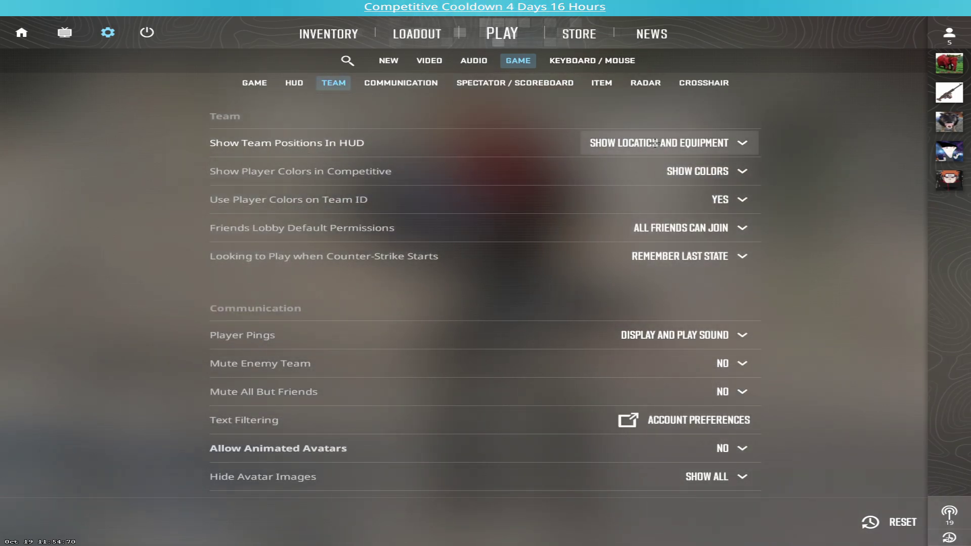
left_click(622, 144)
left_click(584, 193)
left_click(623, 144)
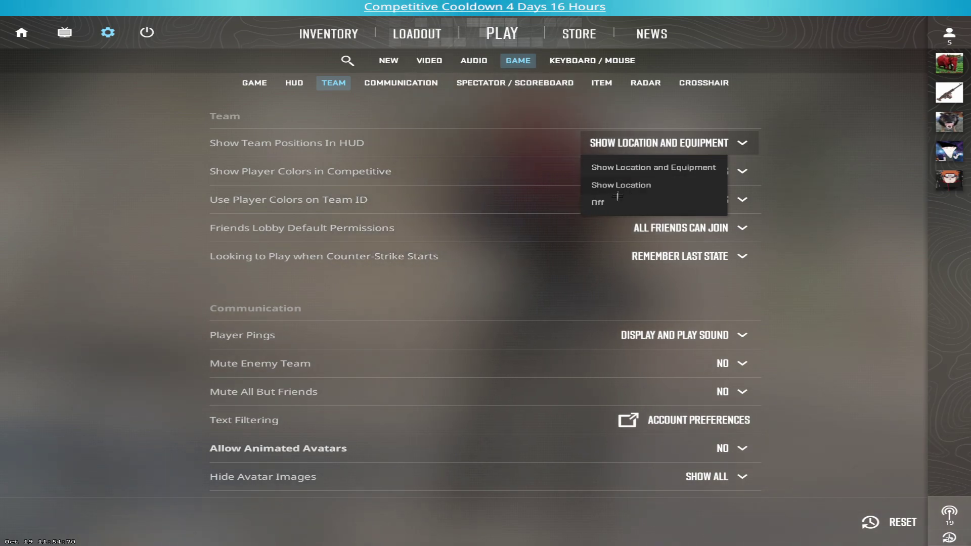
left_click(598, 202)
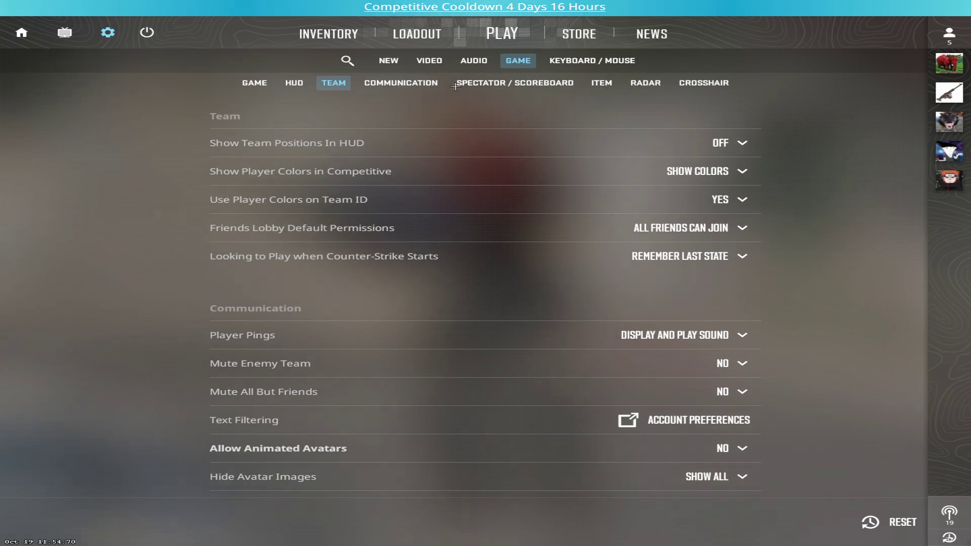
Open the communication section of the game settings and examine the choices for Allow Animated Avatars.
left_click(401, 83)
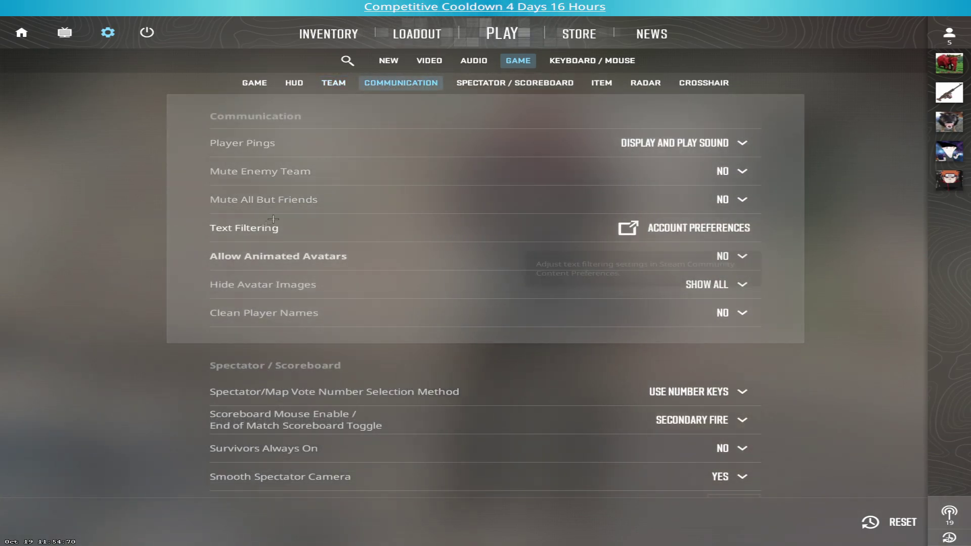
left_click(742, 259)
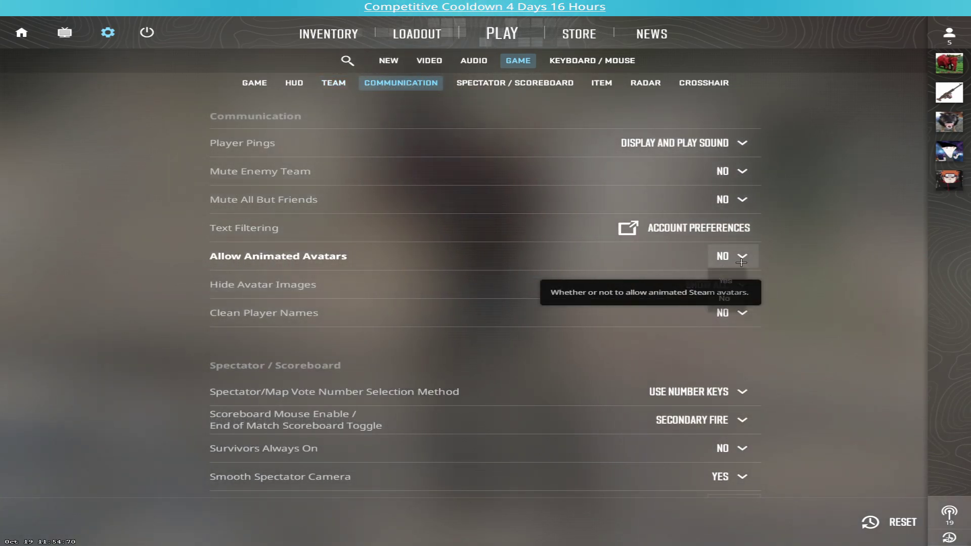
left_click(742, 259)
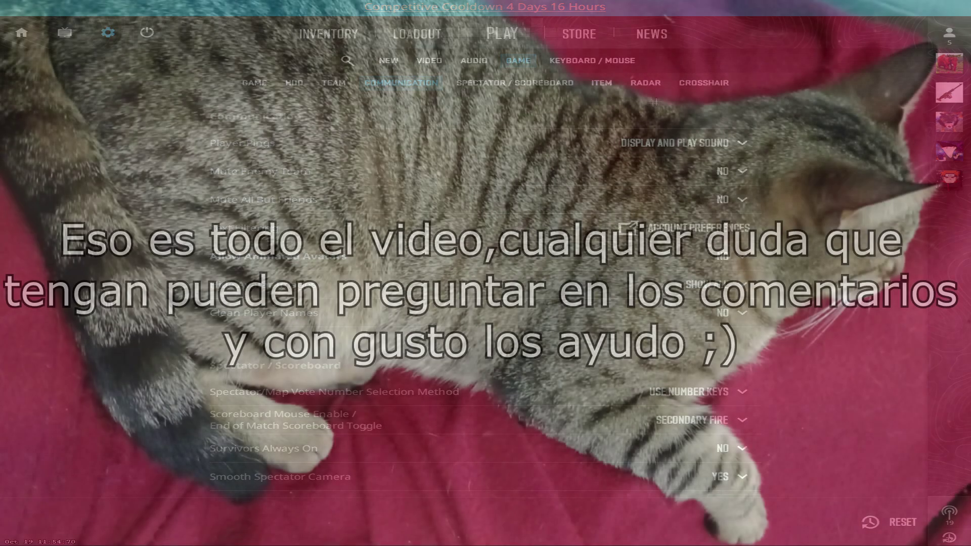